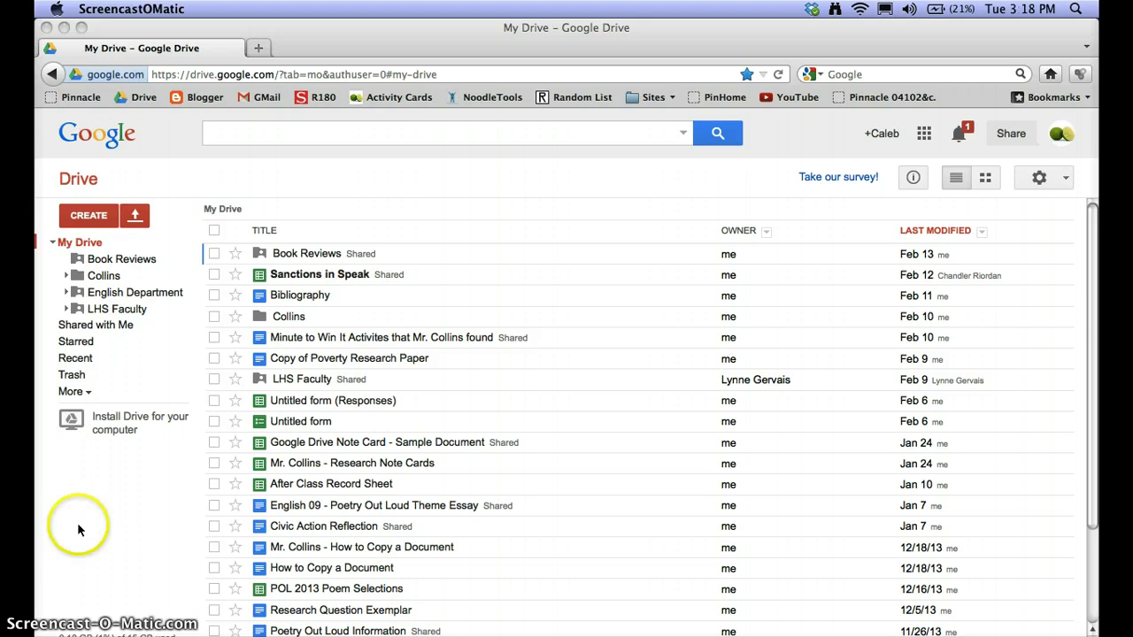
- Focus the Firefox window and open Google Drive's CREATE menu
click(85, 219)
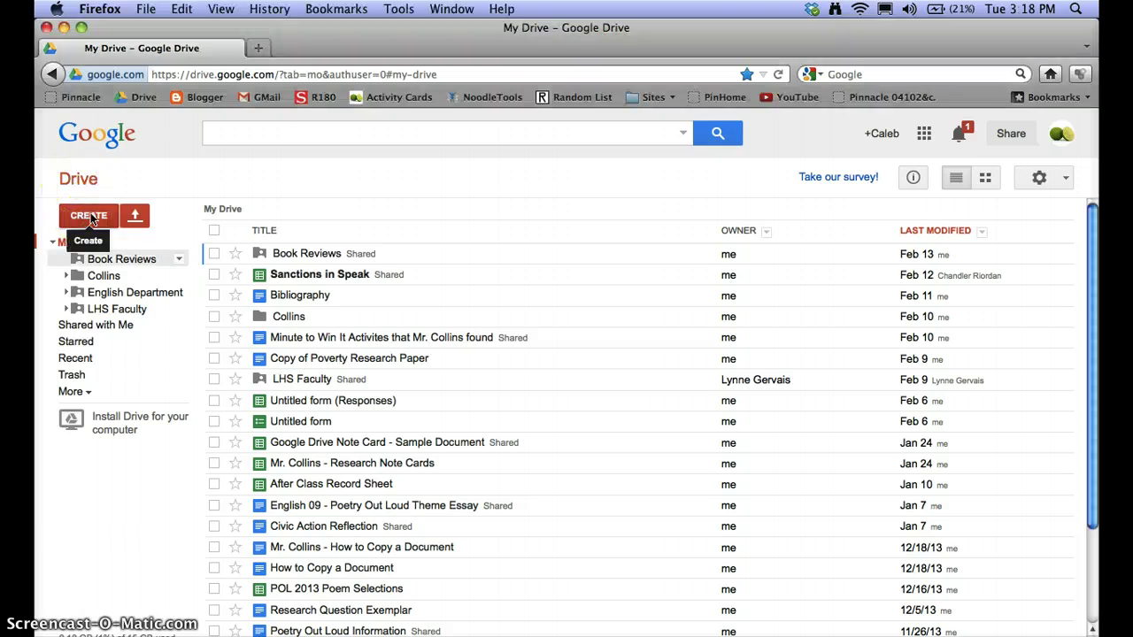
click(90, 217)
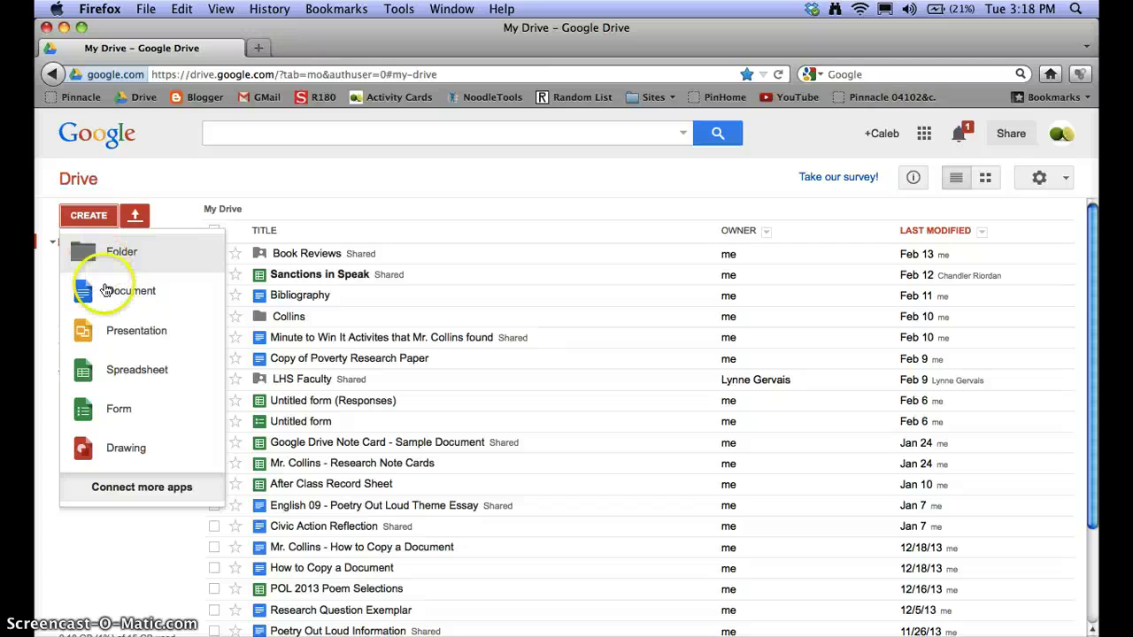
- Create a new Spreadsheet from the CREATE menu and dismiss the yellow Firefox warning banner
click(124, 379)
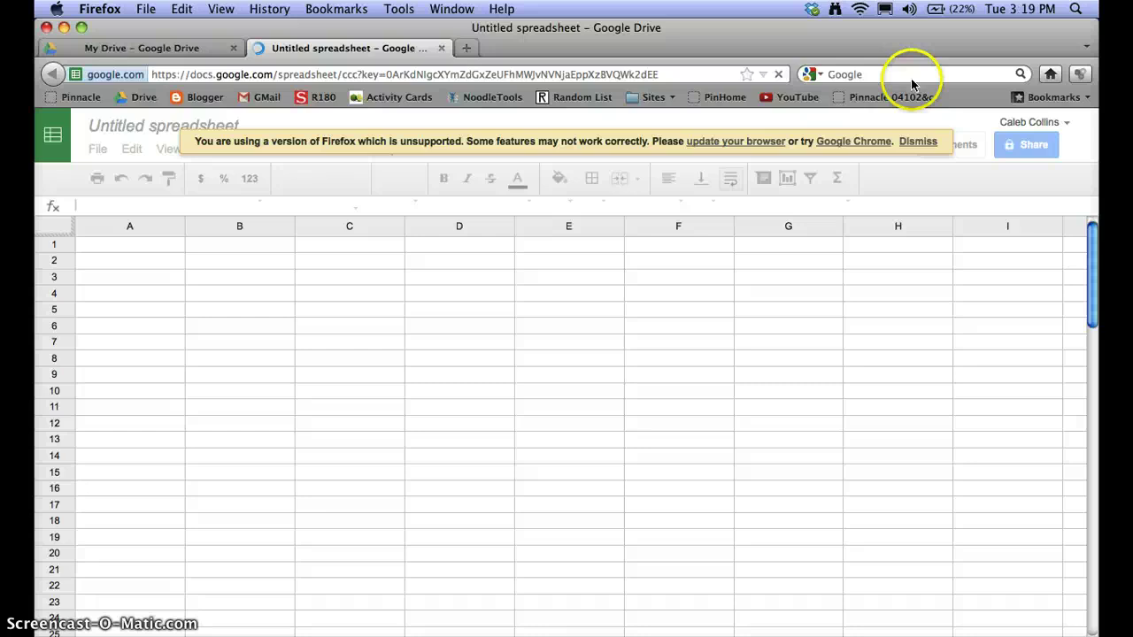
click(914, 147)
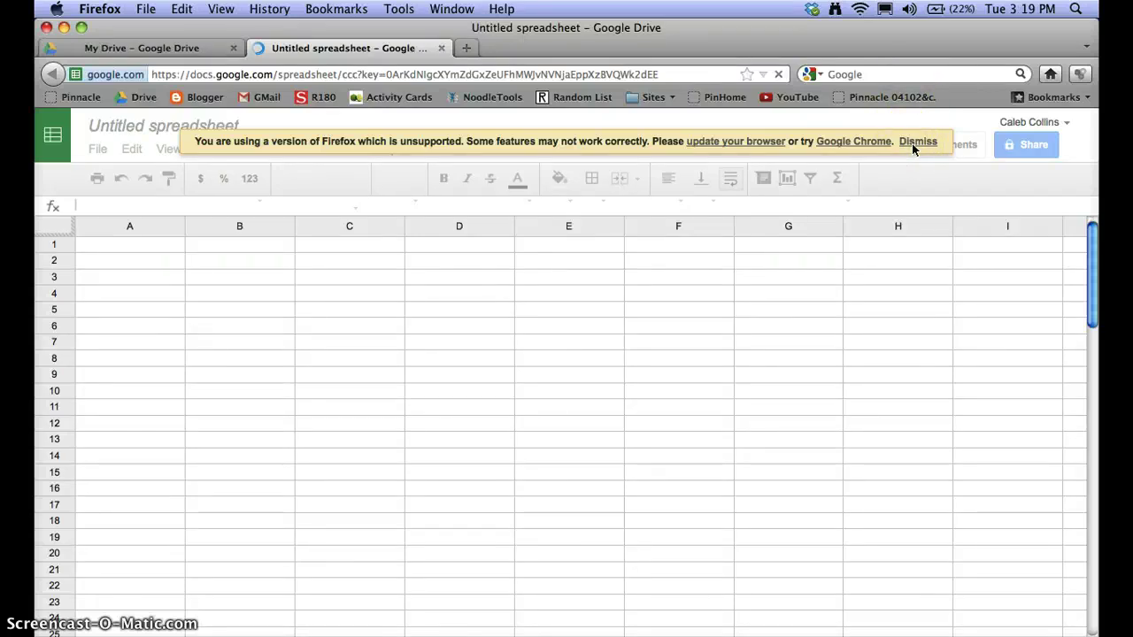
click(913, 143)
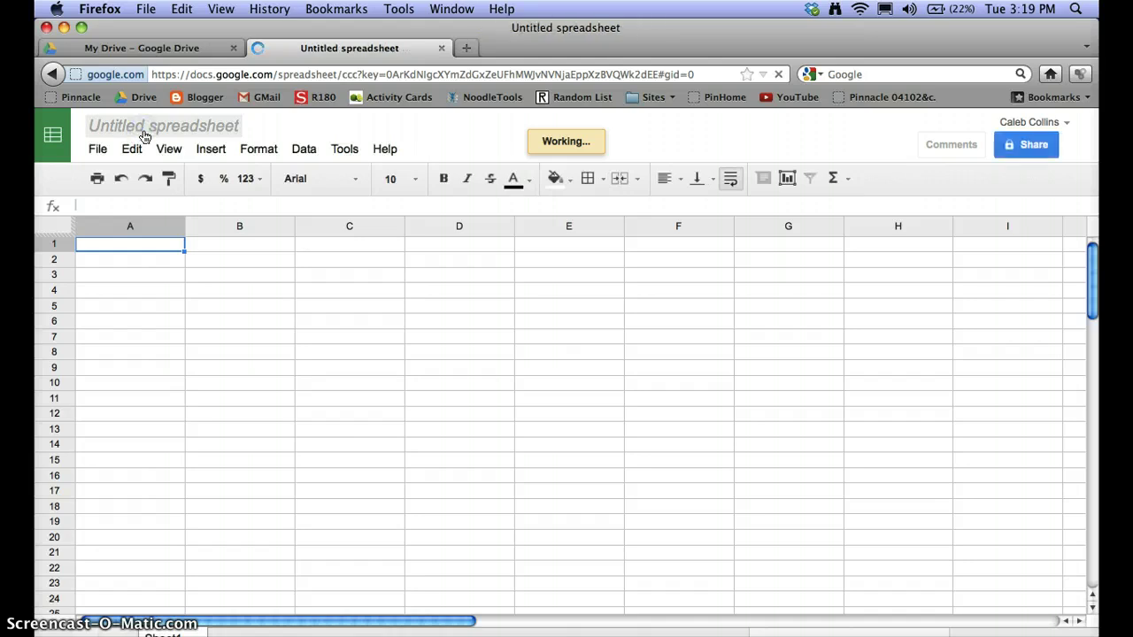
- Rename the spreadsheet to the author's name followed by ' - Research Project'
click(145, 135)
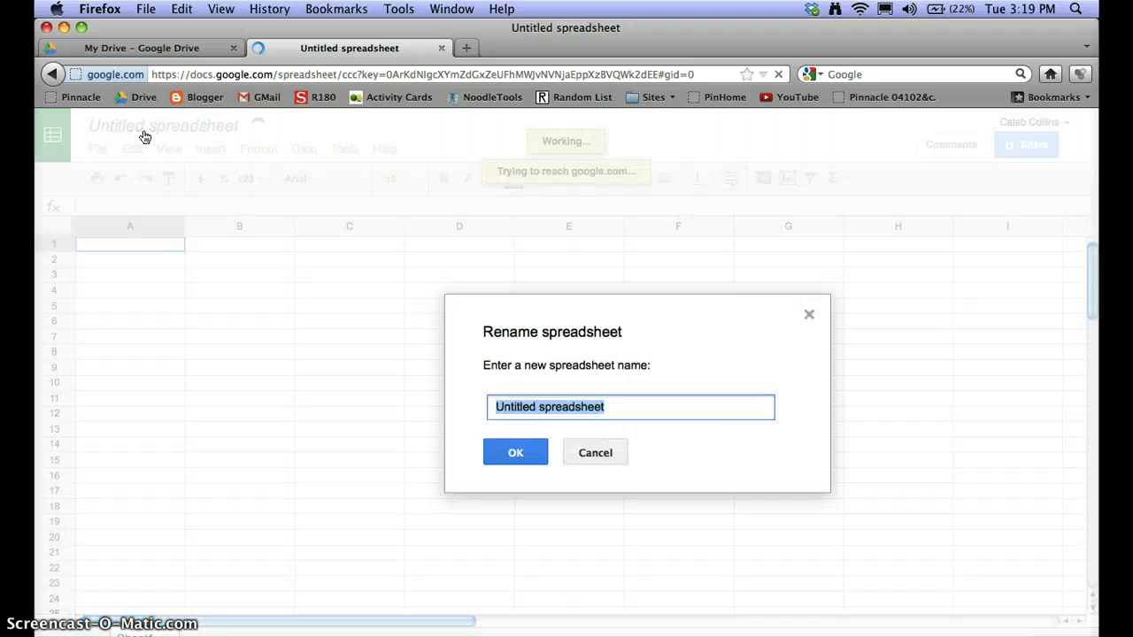
text(C)
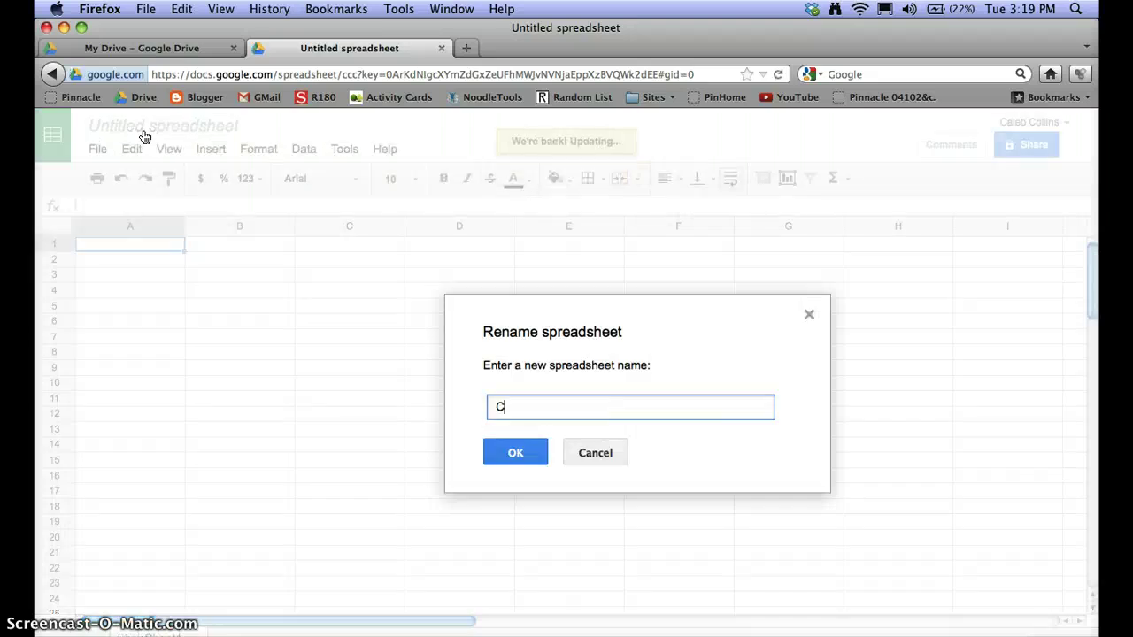
text(ollins, M)
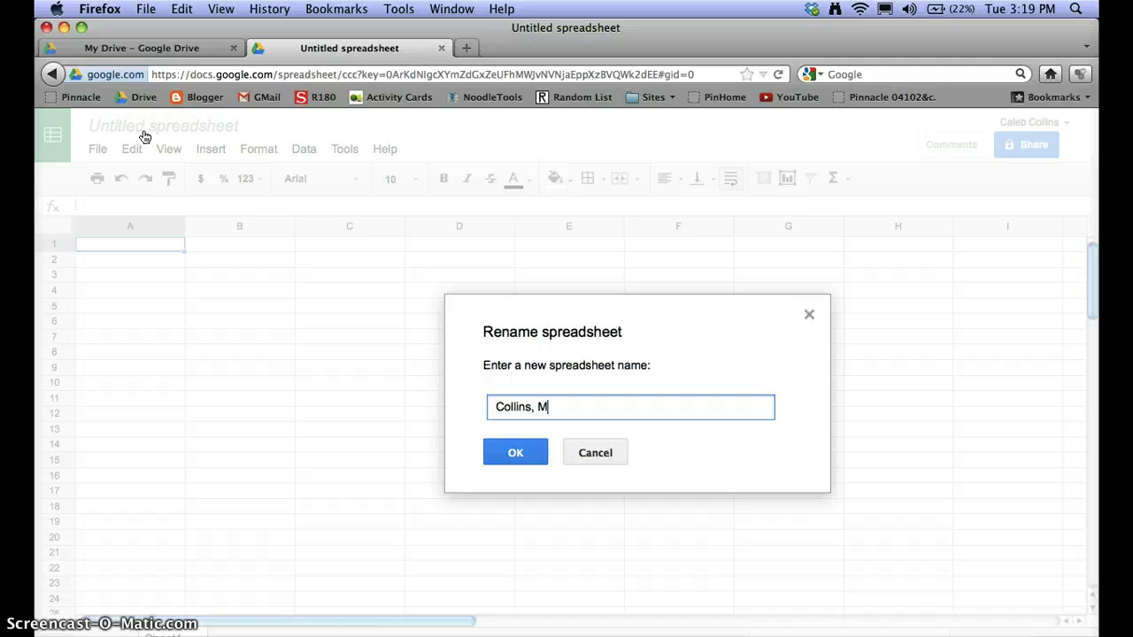
text(ister - Research Project)
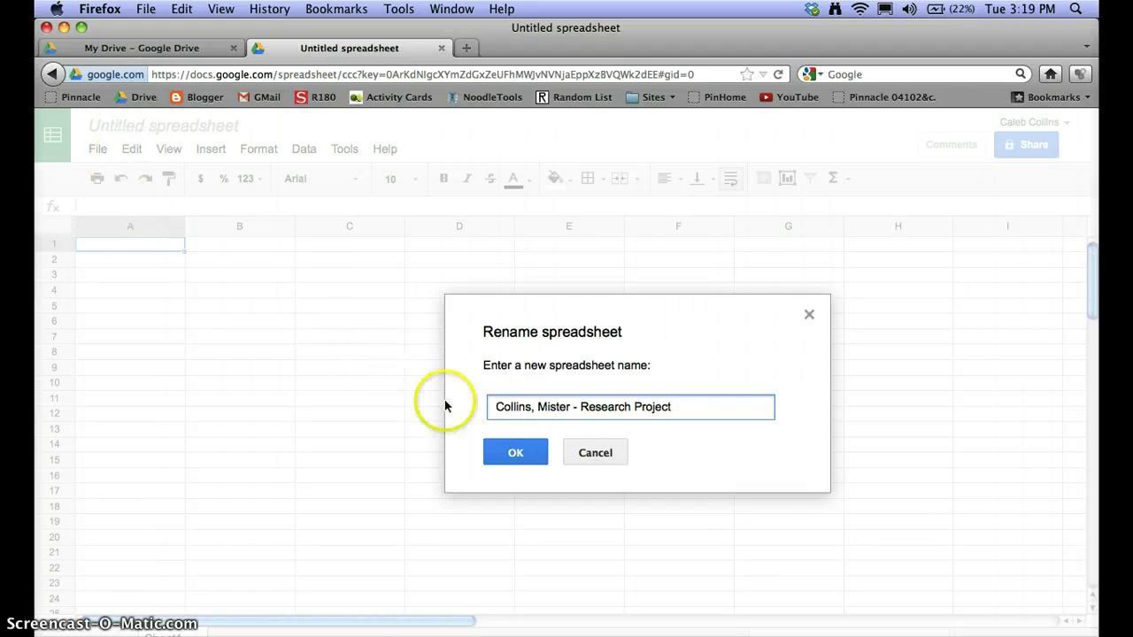
click(512, 455)
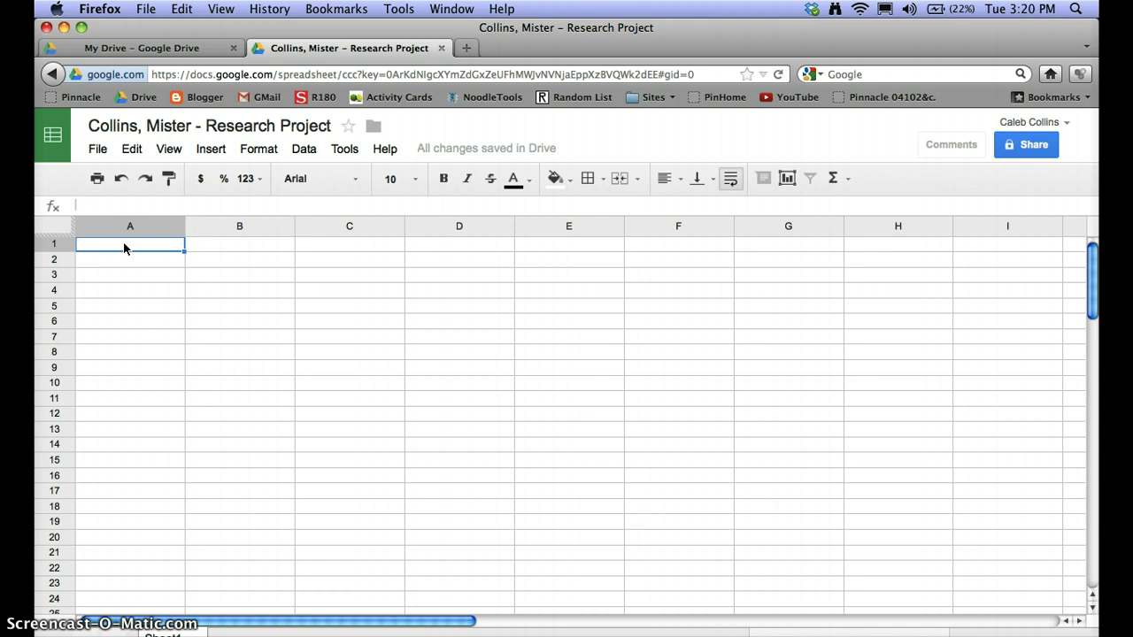
- Enter the headings Source, Notes and Type of Note in cells A1, B1 and C1
text(Source)
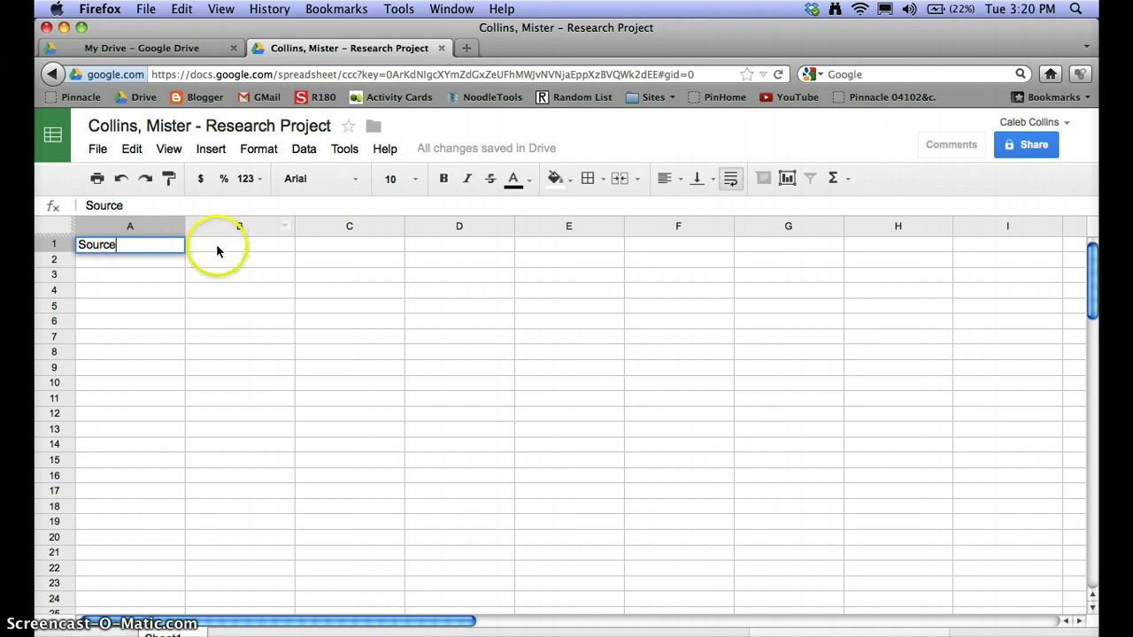
click(217, 250)
text(Notes)
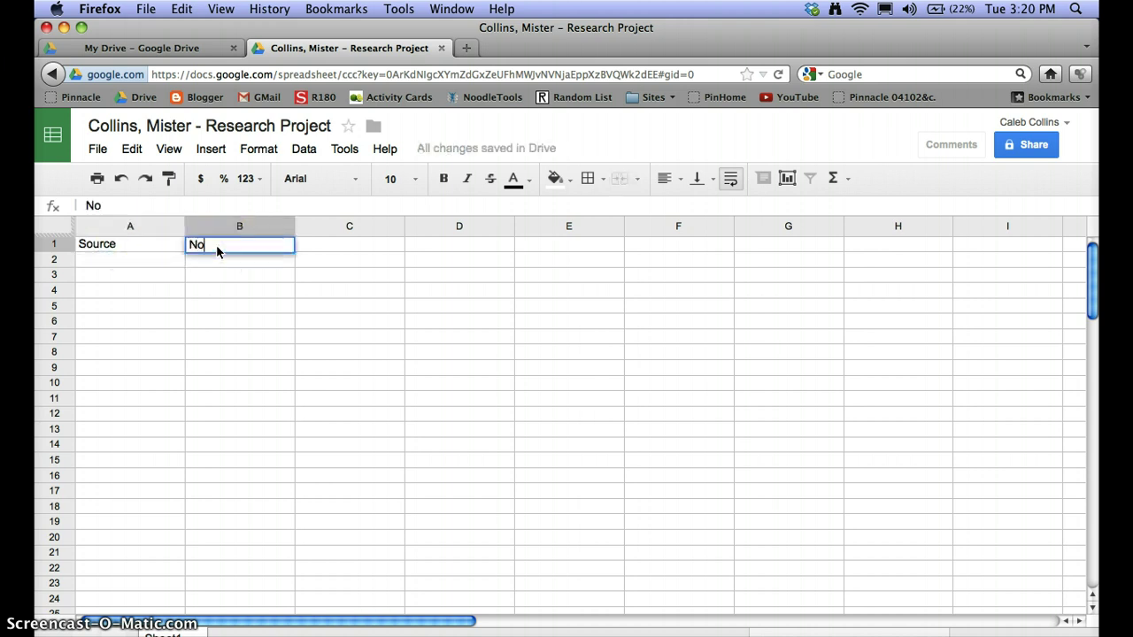
click(345, 247)
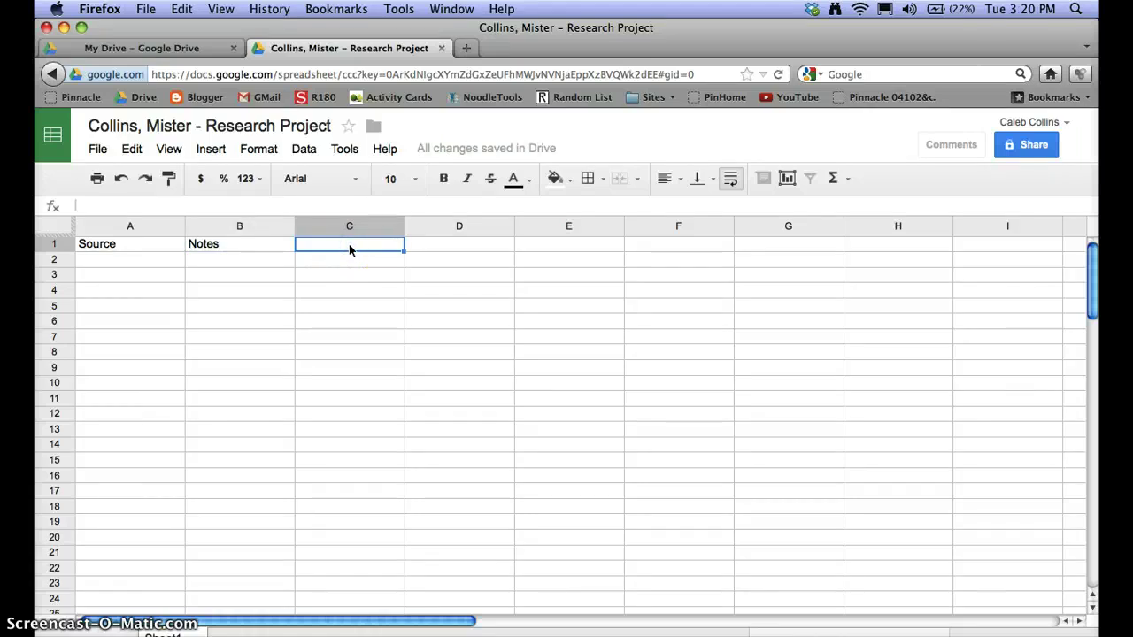
text(Type of Note)
click(266, 260)
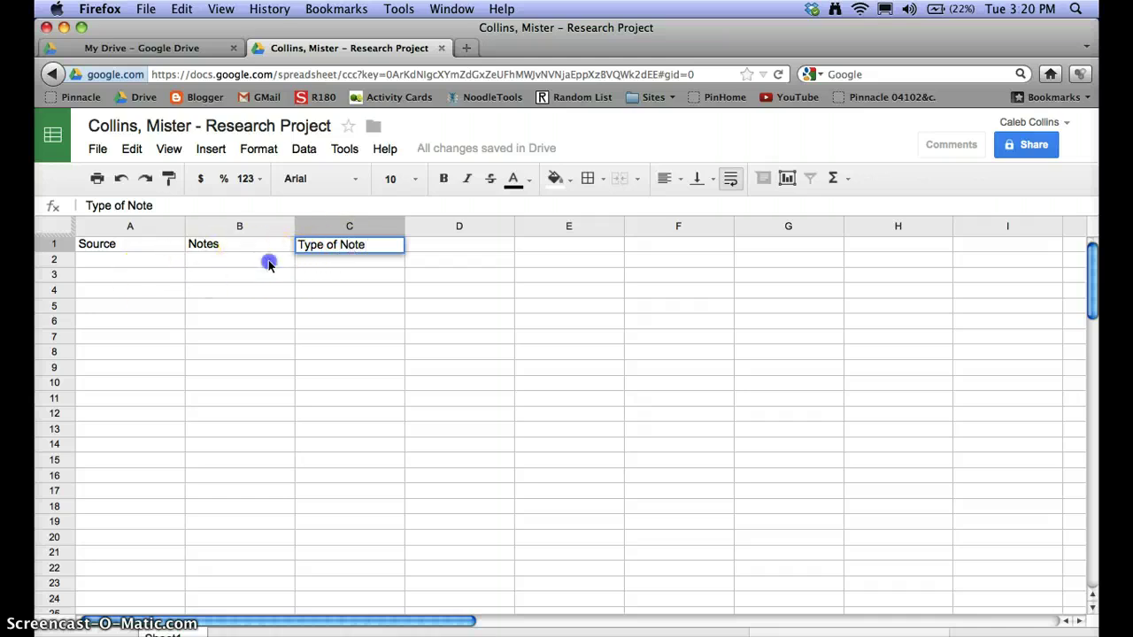
click(355, 264)
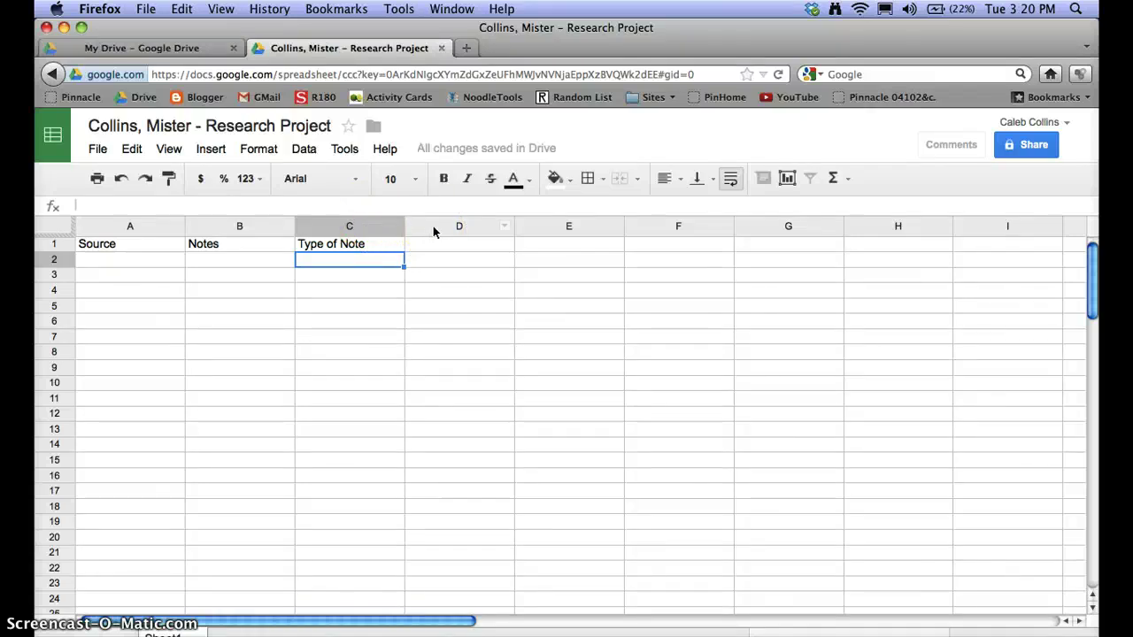
- Select the empty columns D through T and delete them, leaving columns A–C
click(433, 227)
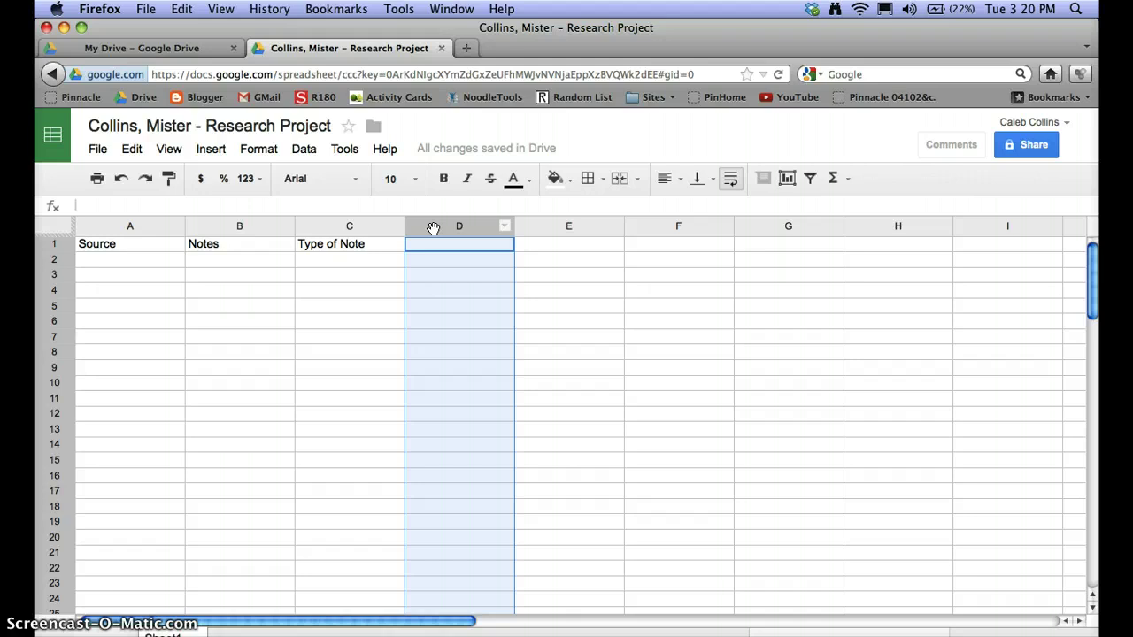
drag(436, 229, 513, 227)
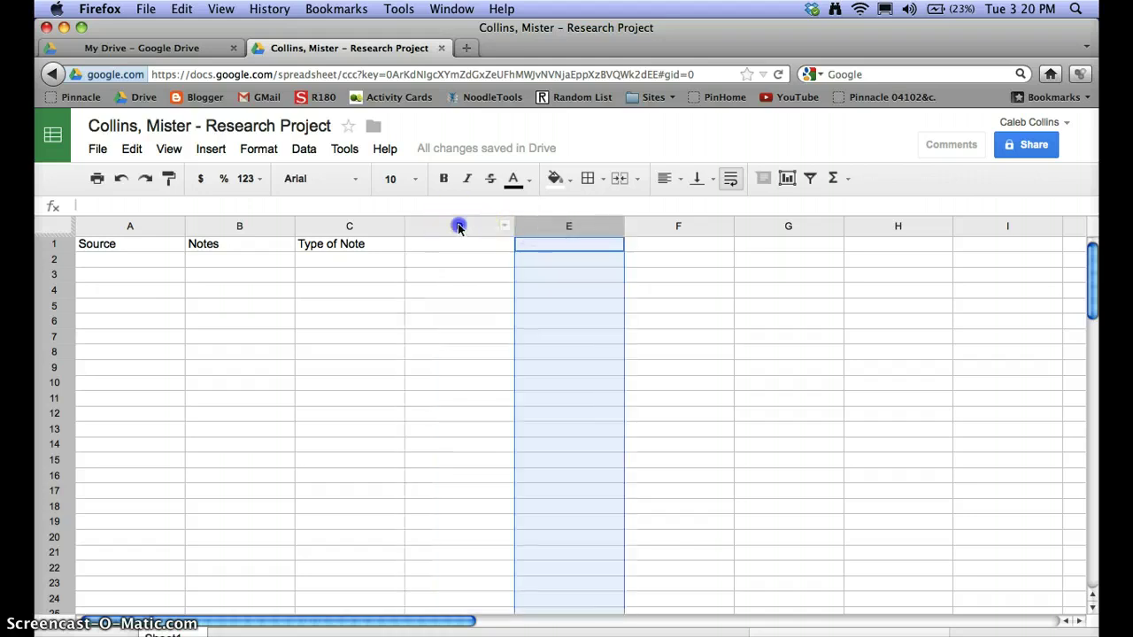
click(458, 228)
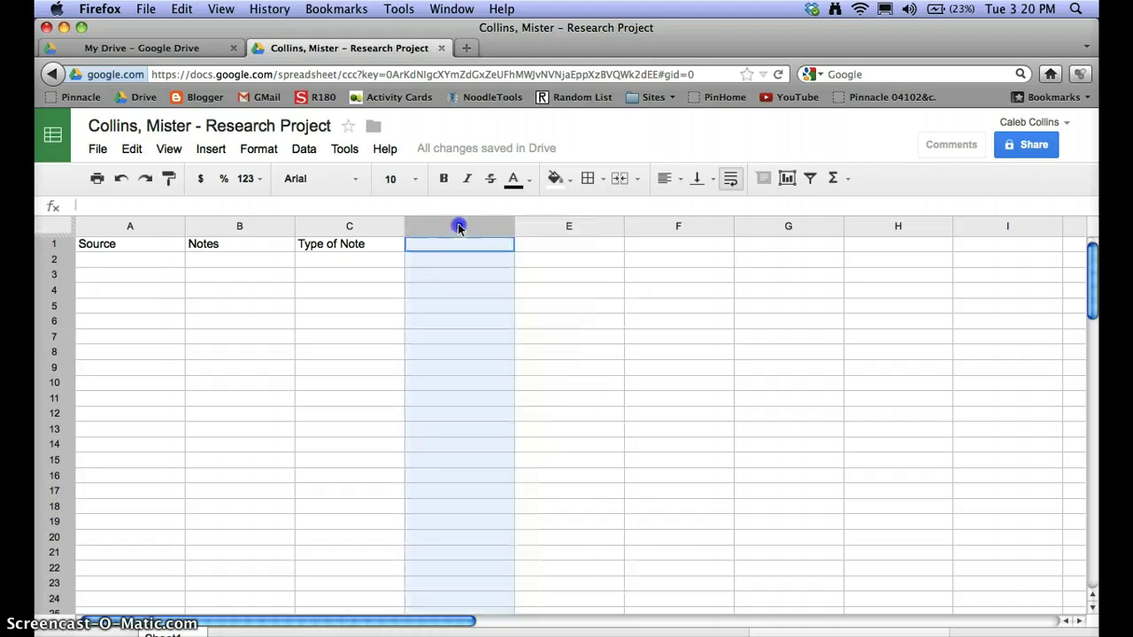
shift+click(715, 230)
mouse_move(715, 230)
mouse_down()
mouse_move(1098, 223)
mouse_move(738, 217)
mouse_move(696, 228)
mouse_up()
right_click(696, 227)
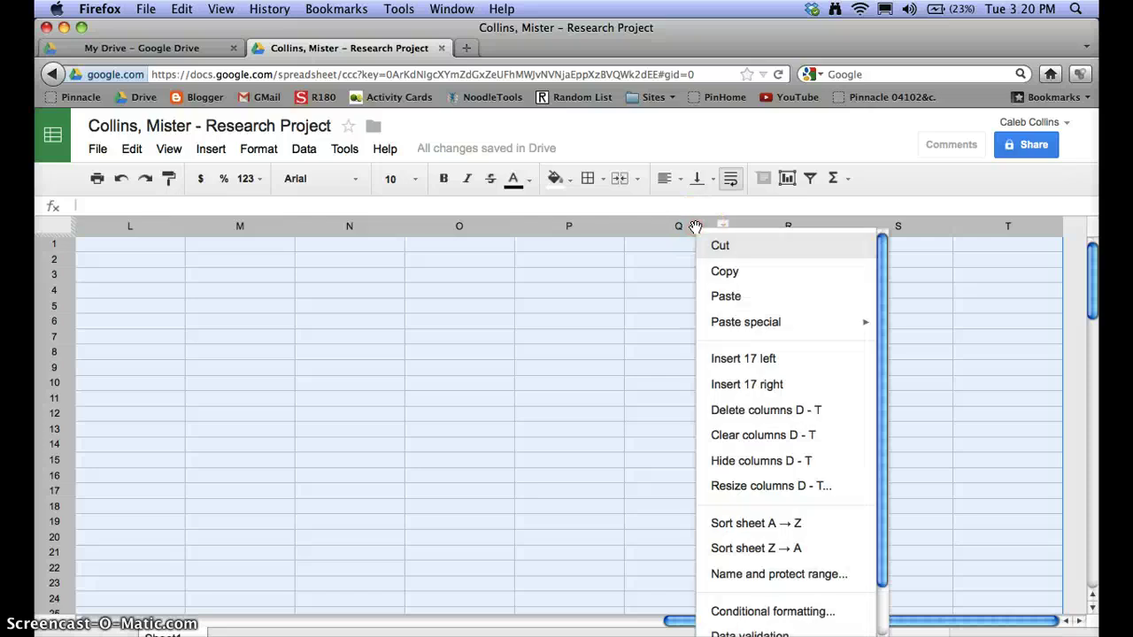
click(816, 414)
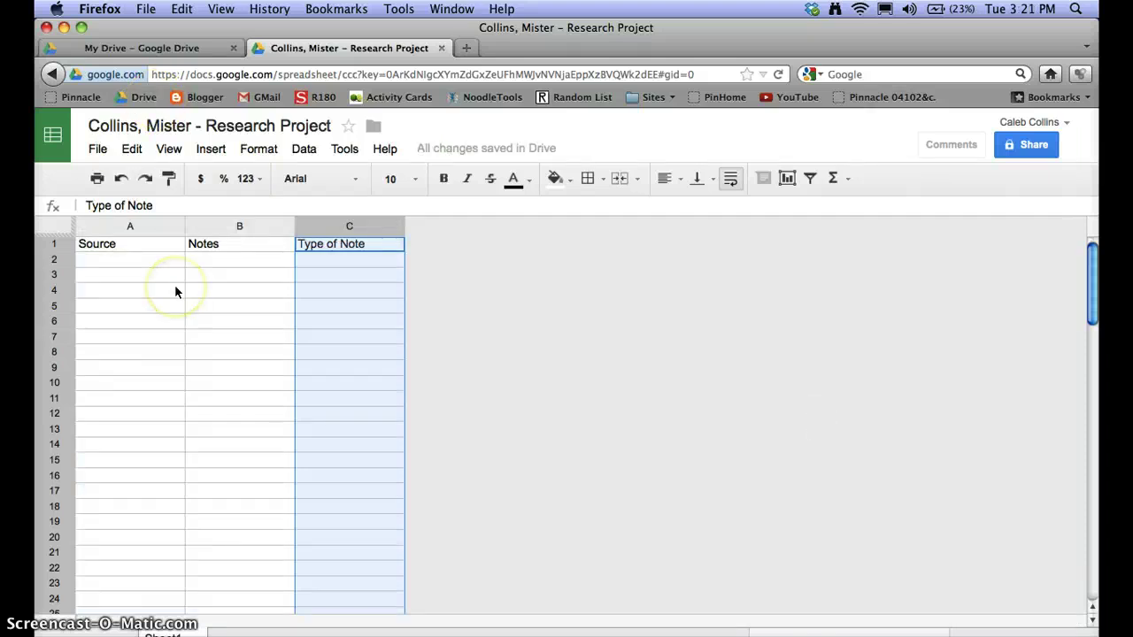
- Make header row 1 bold, horizontally centred and filled light blue
click(58, 244)
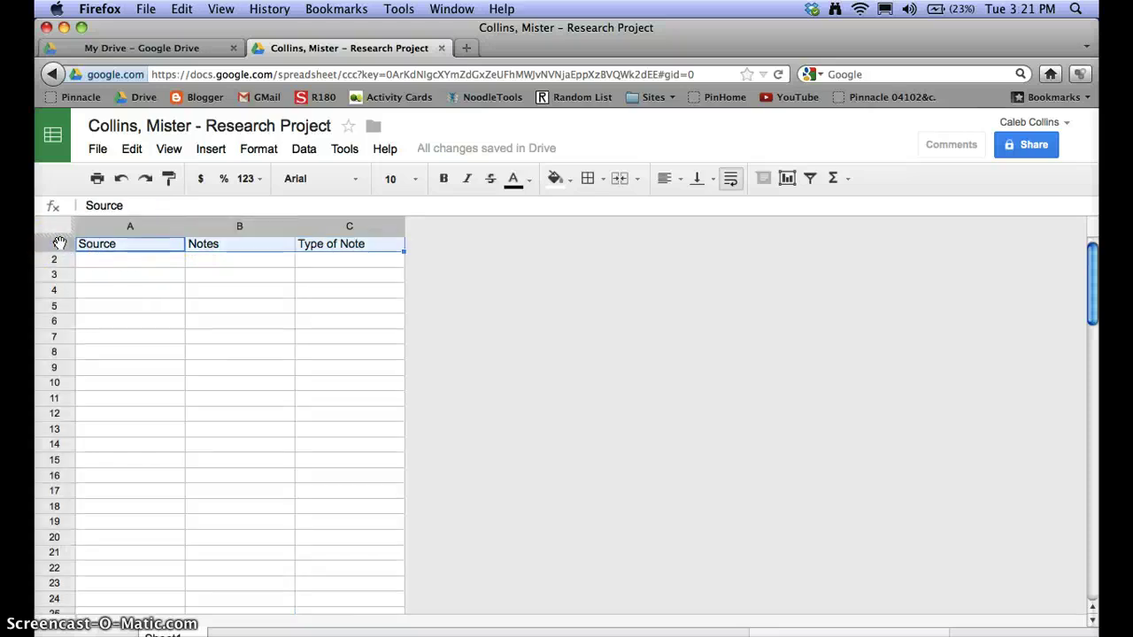
click(676, 179)
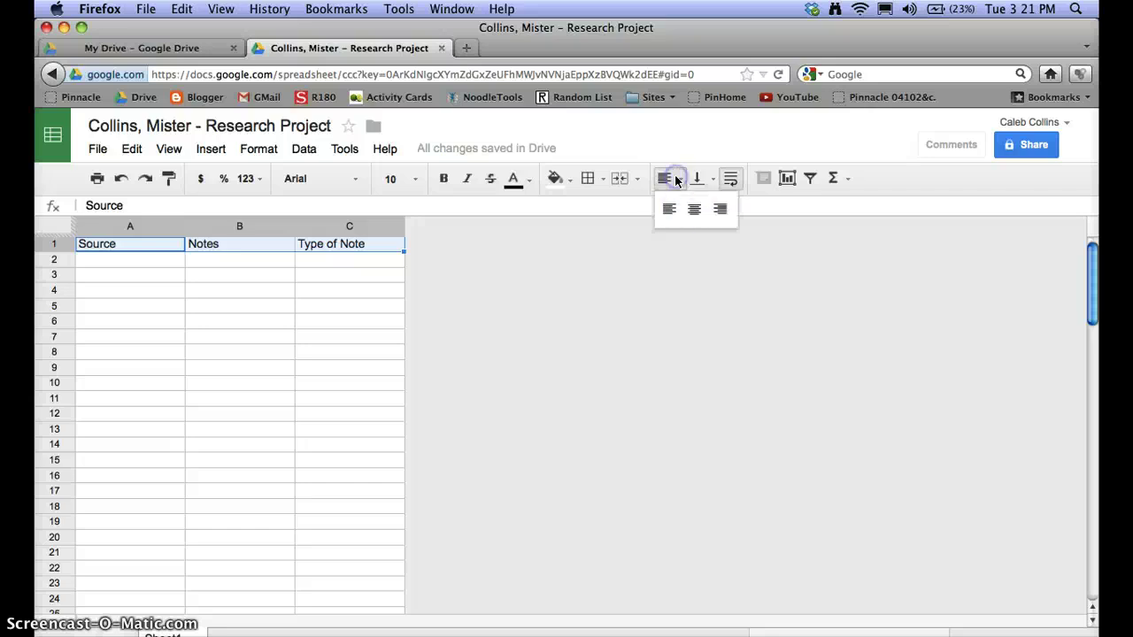
click(693, 209)
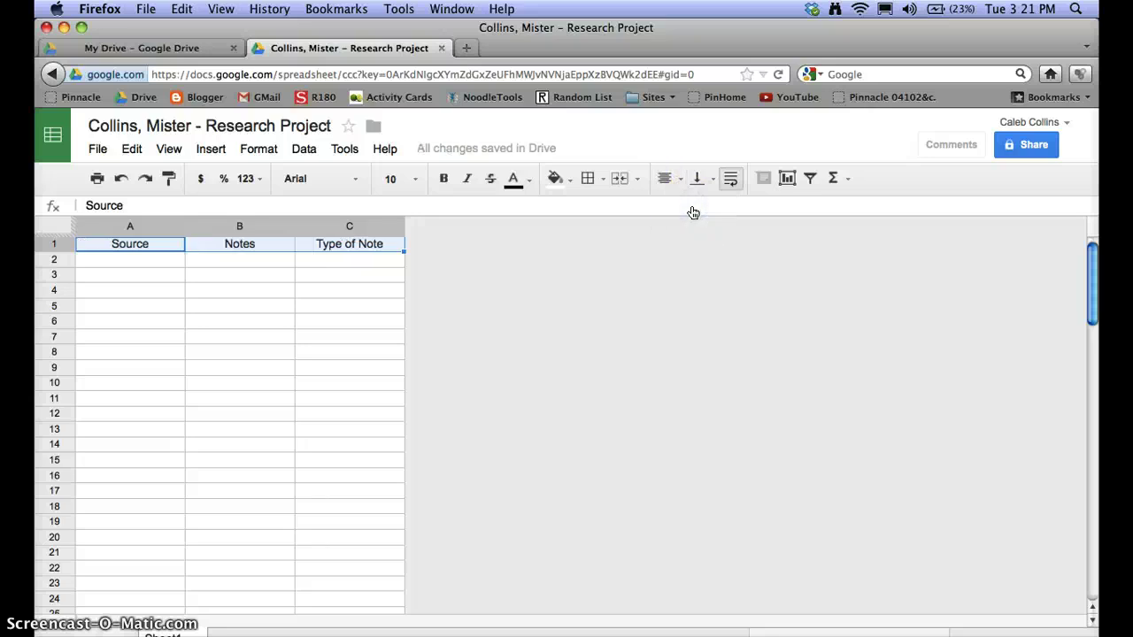
key(super+b)
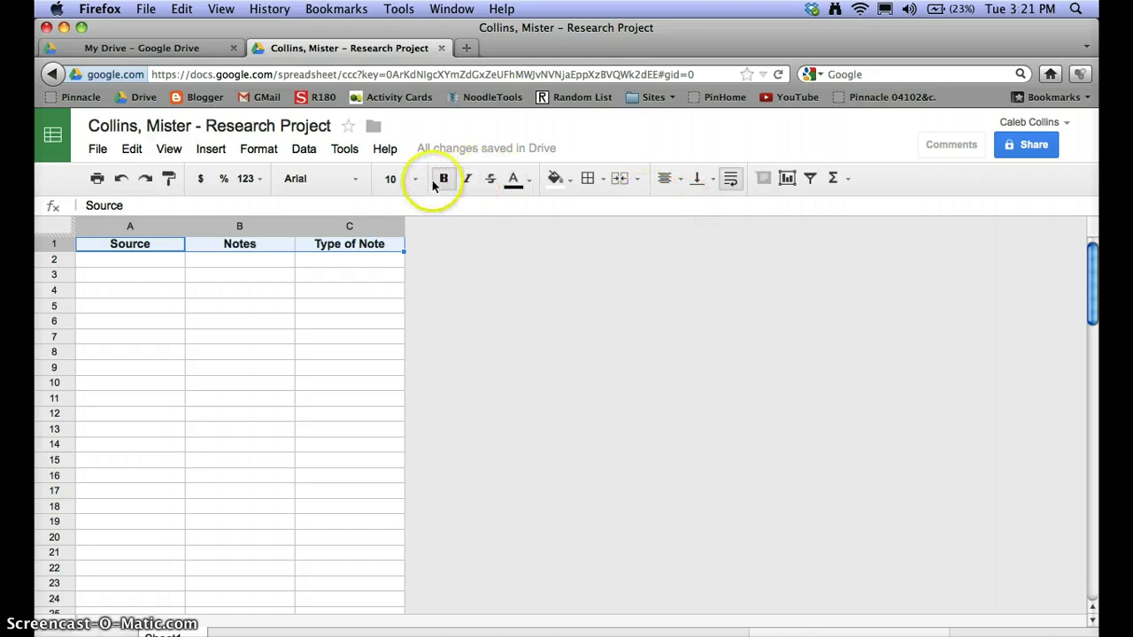
click(569, 185)
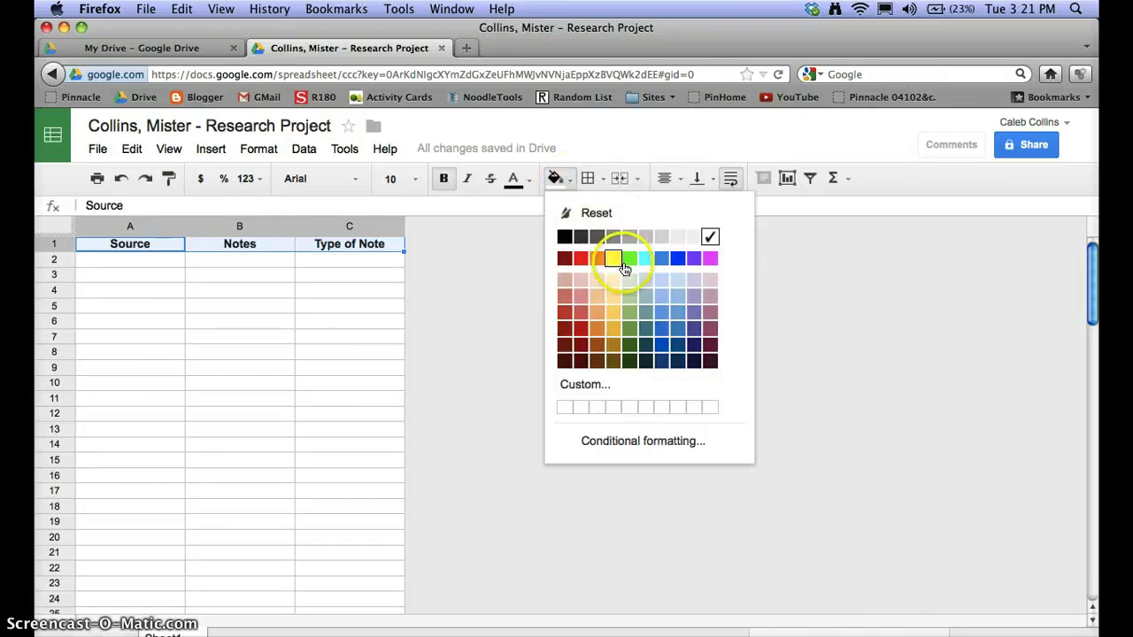
click(665, 284)
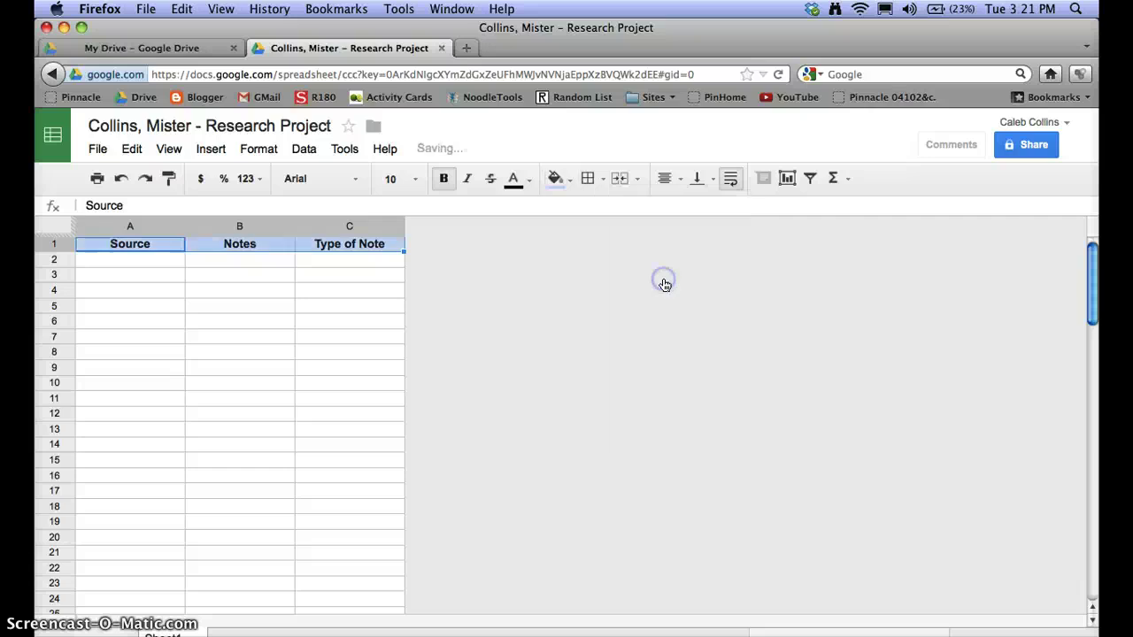
click(217, 258)
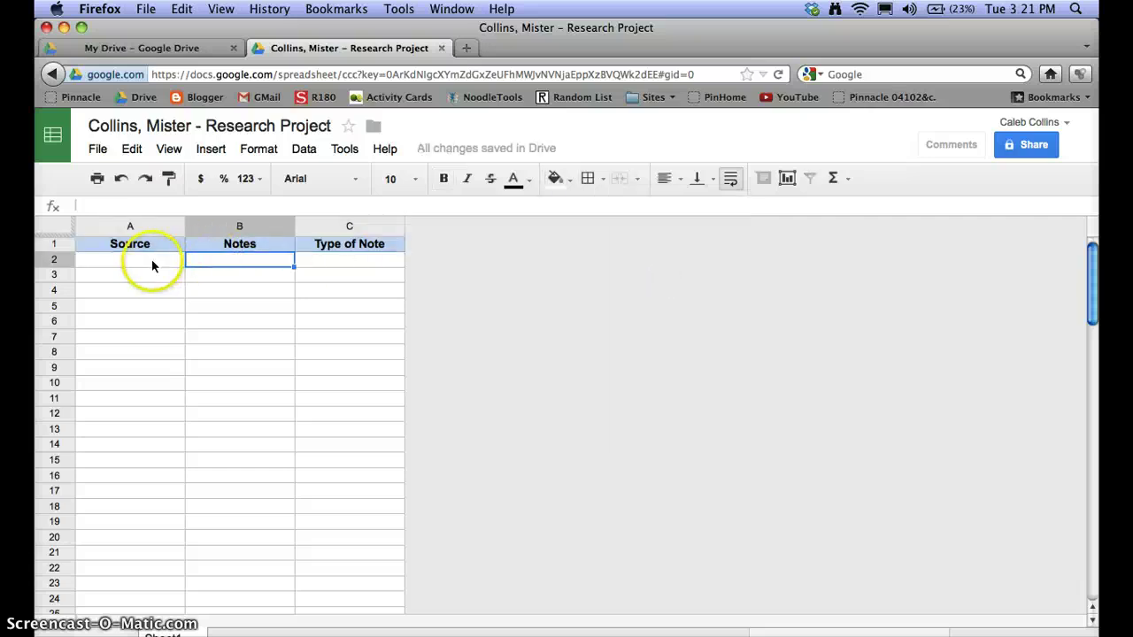
- Freeze row 1 and set the header text to middle vertical alignment
drag(56, 240, 61, 254)
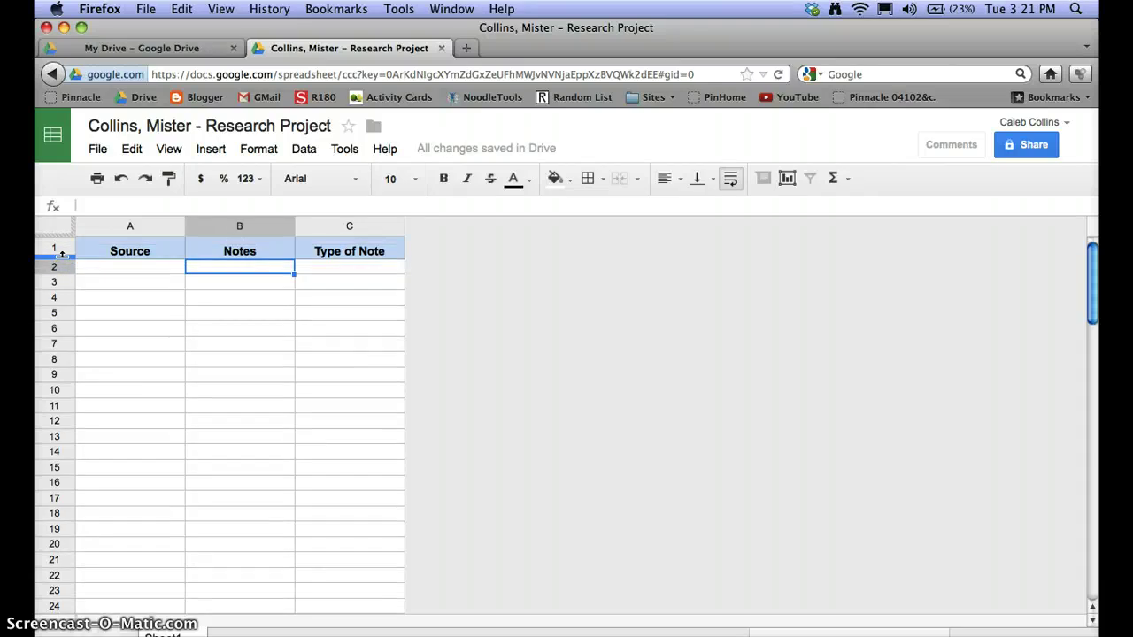
click(53, 249)
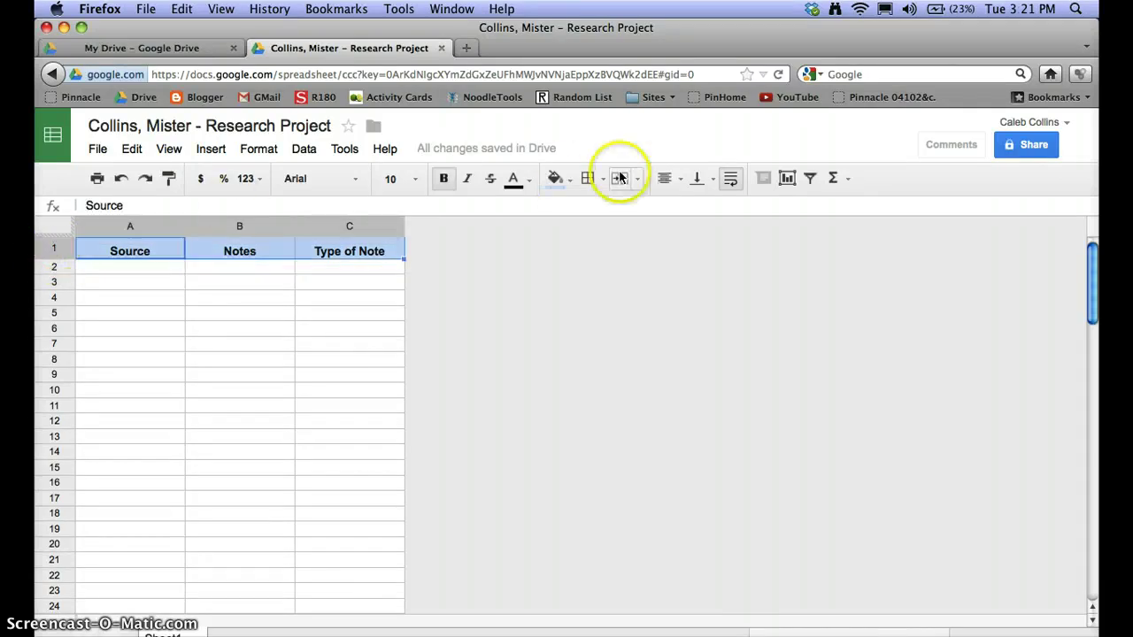
click(712, 178)
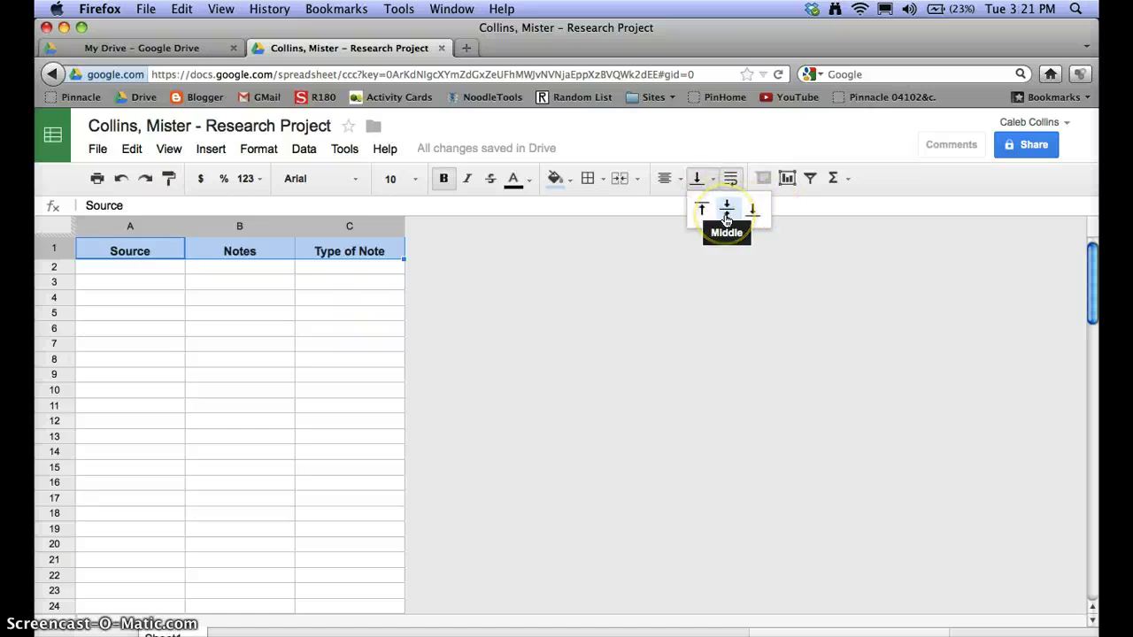
click(726, 212)
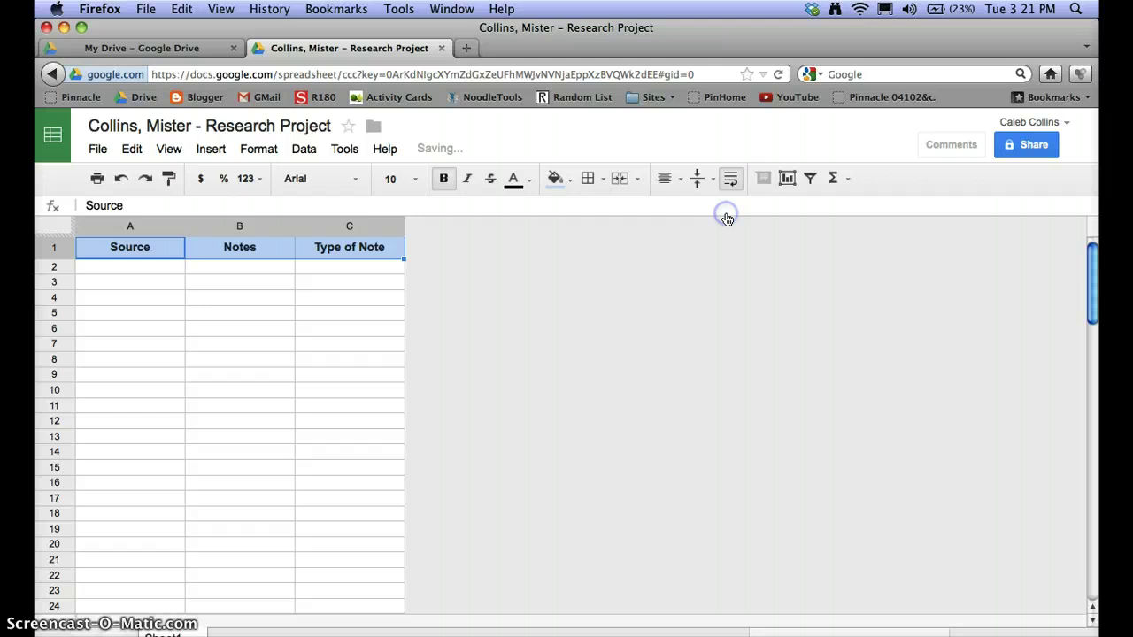
click(697, 180)
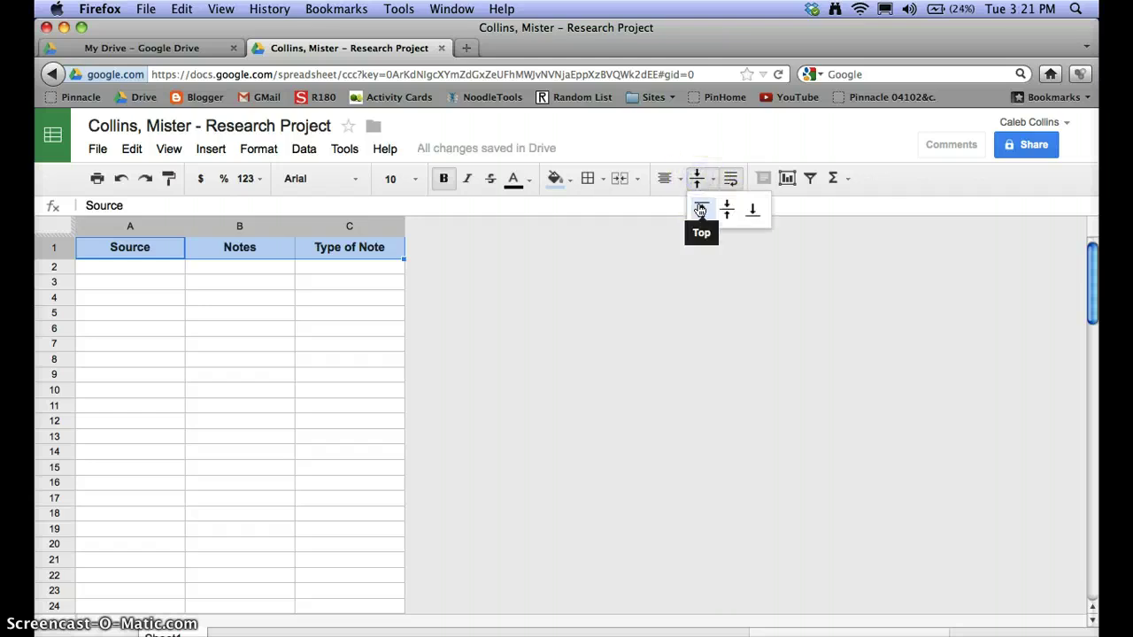
click(700, 207)
click(697, 177)
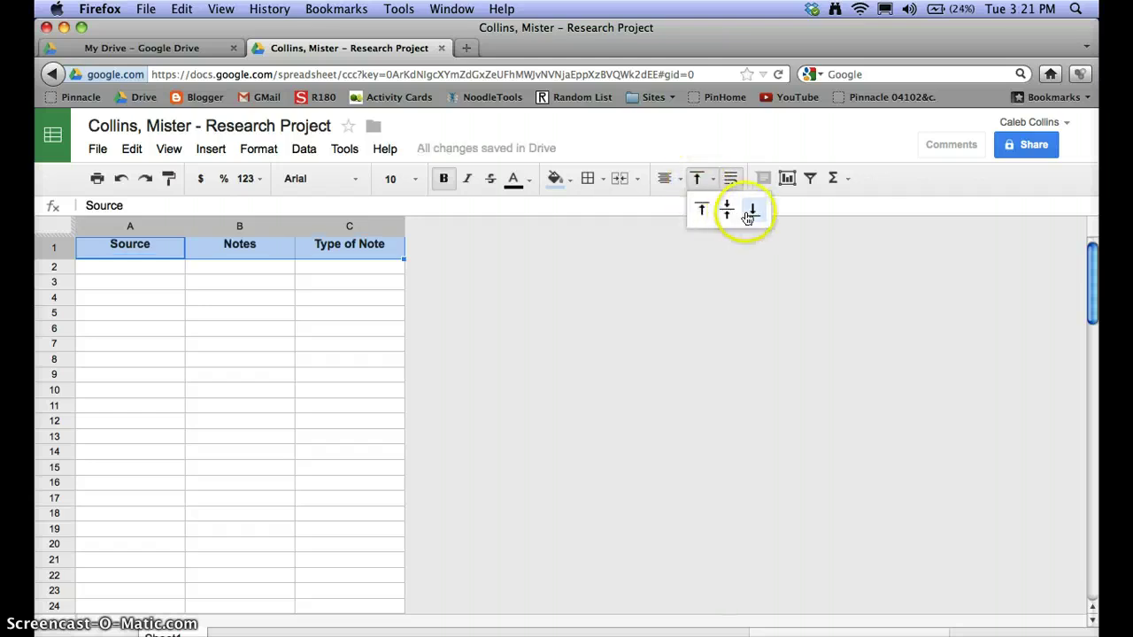
click(750, 213)
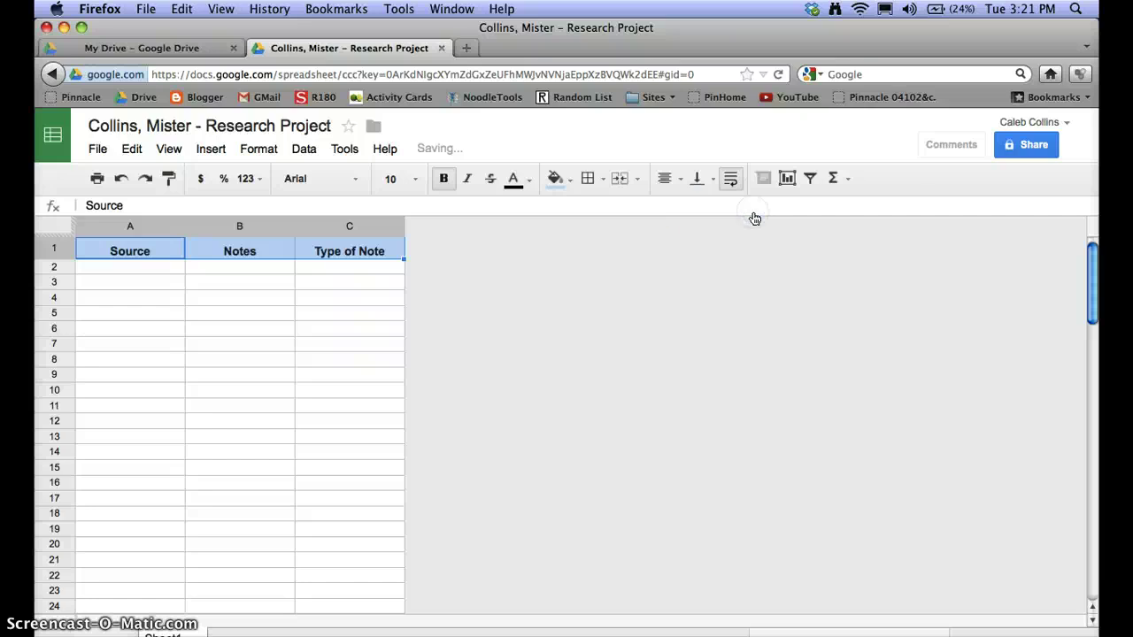
click(696, 180)
click(725, 212)
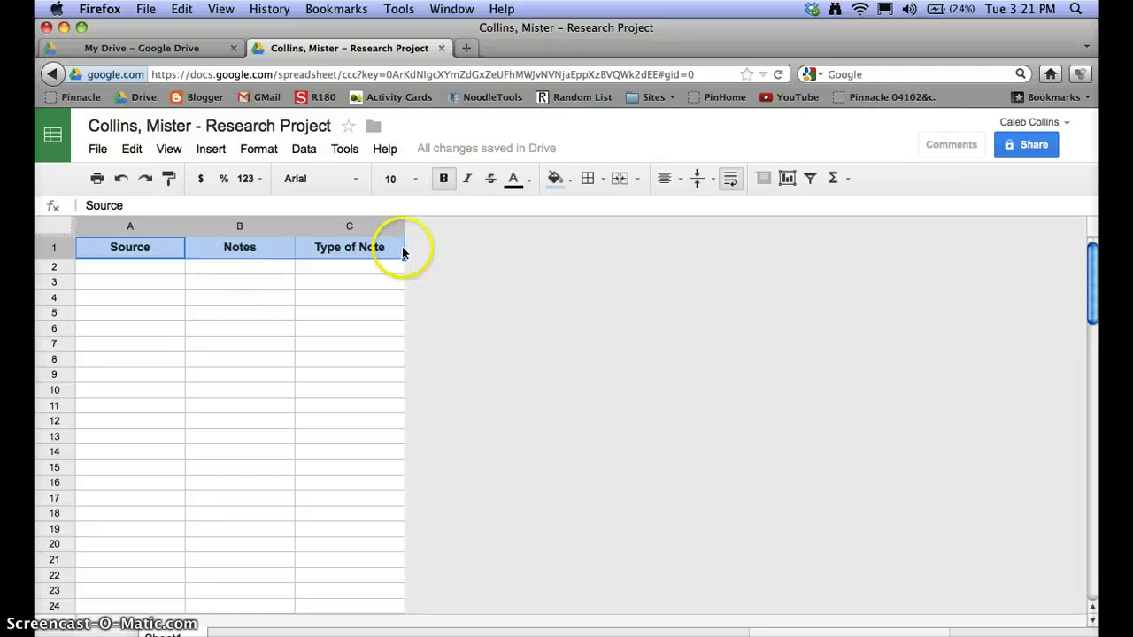
click(271, 284)
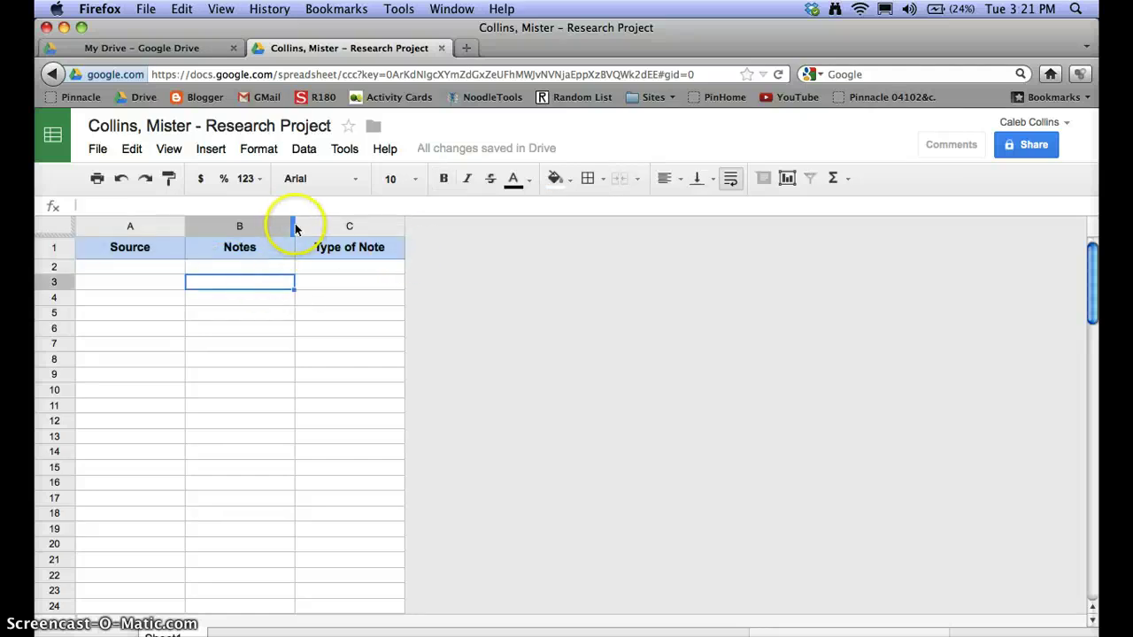
- Widen the Source column A and the Notes column B, making Notes the widest
drag(296, 227, 295, 225)
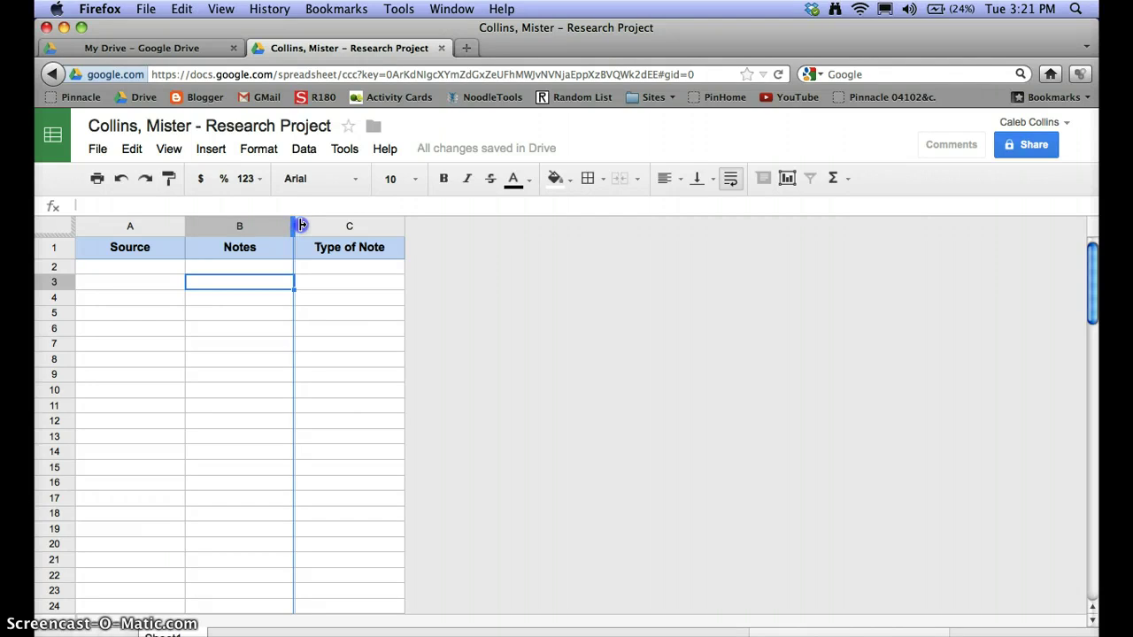
drag(293, 226, 413, 229)
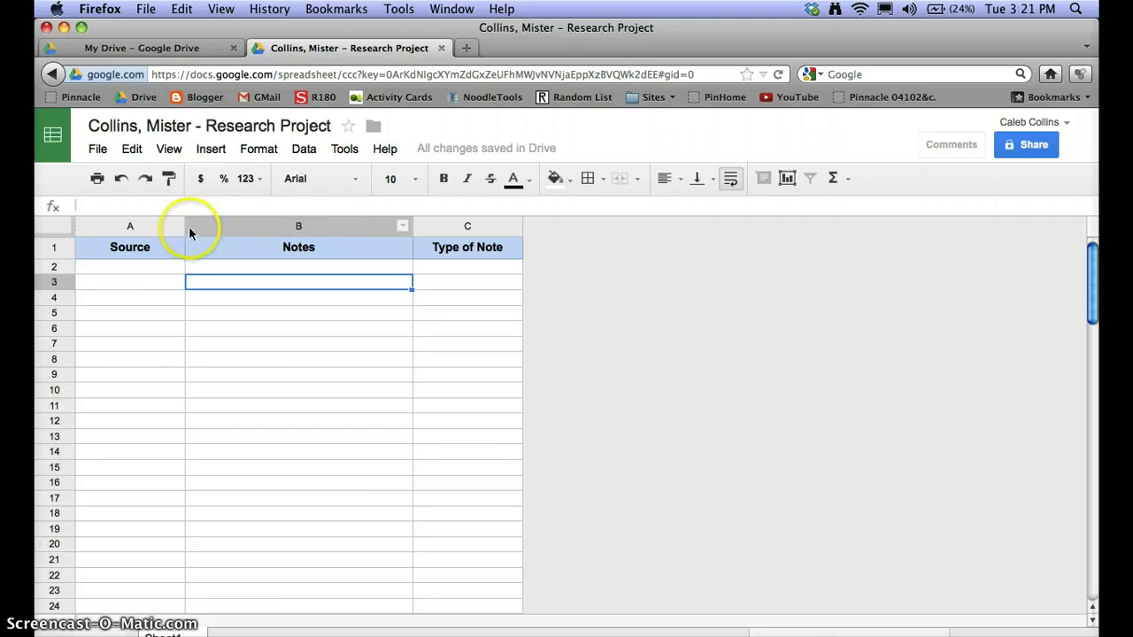
drag(185, 228, 267, 237)
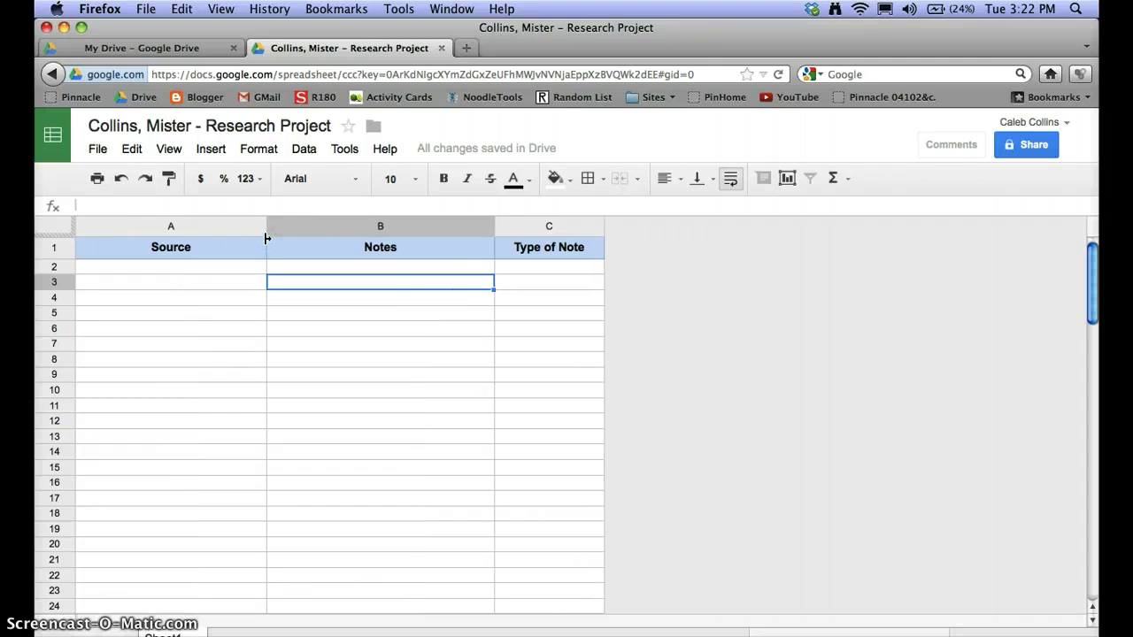
click(490, 230)
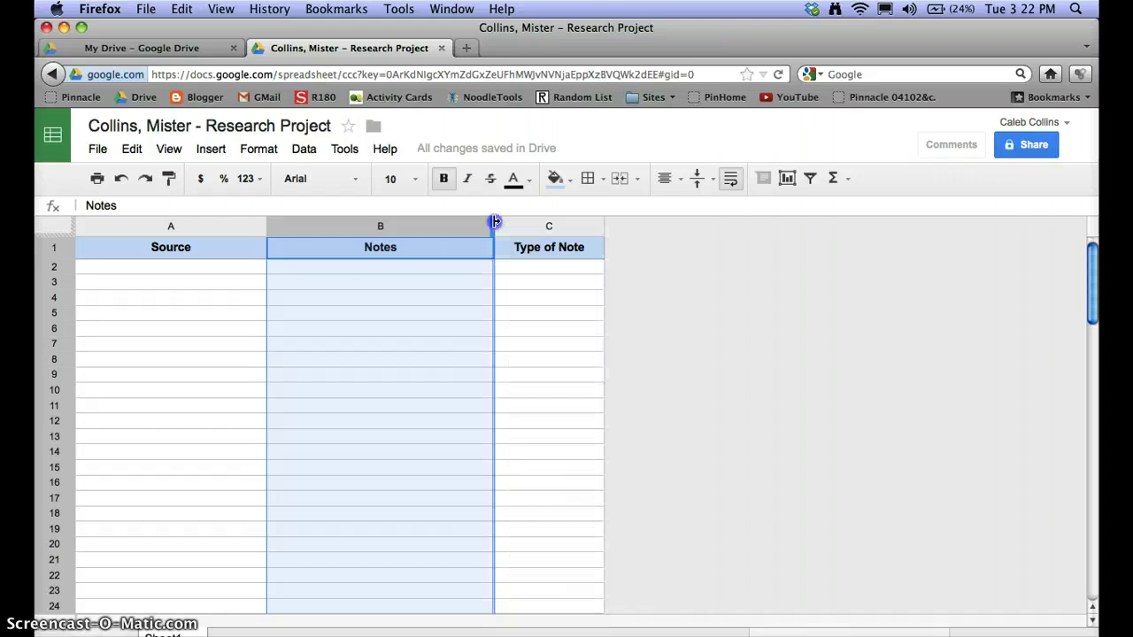
drag(508, 225, 565, 227)
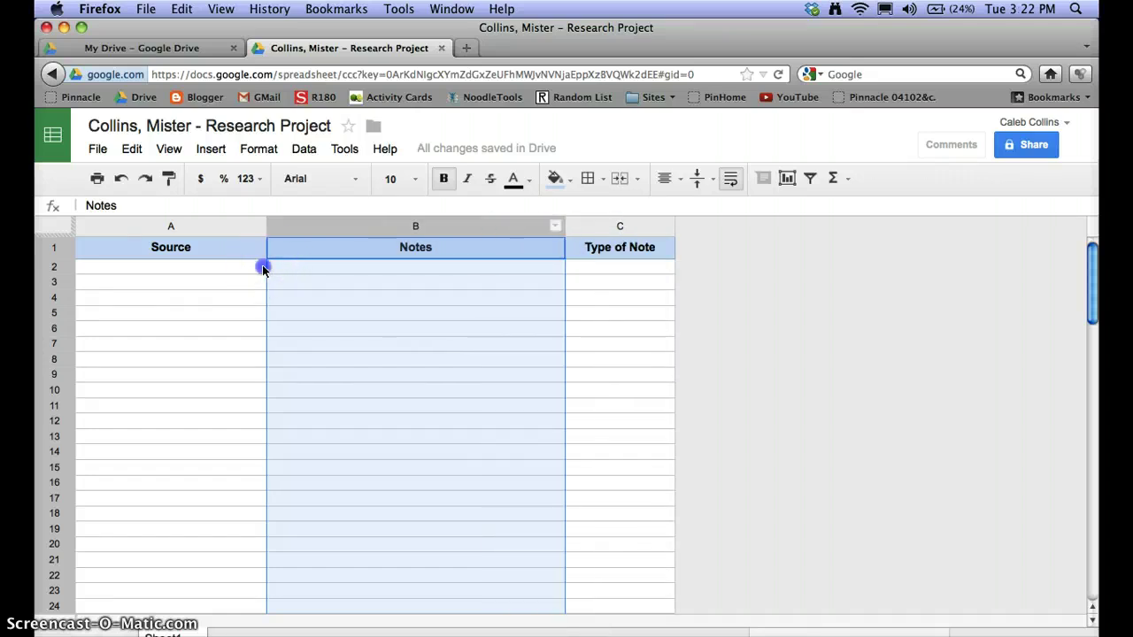
click(262, 267)
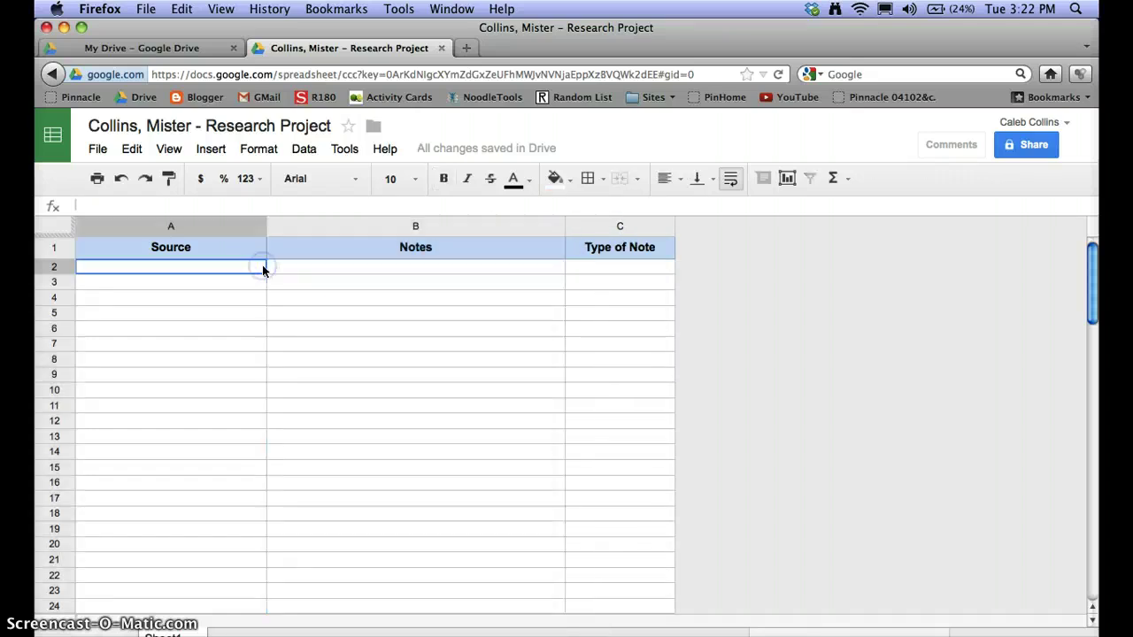
click(53, 247)
drag(1096, 259, 1059, 220)
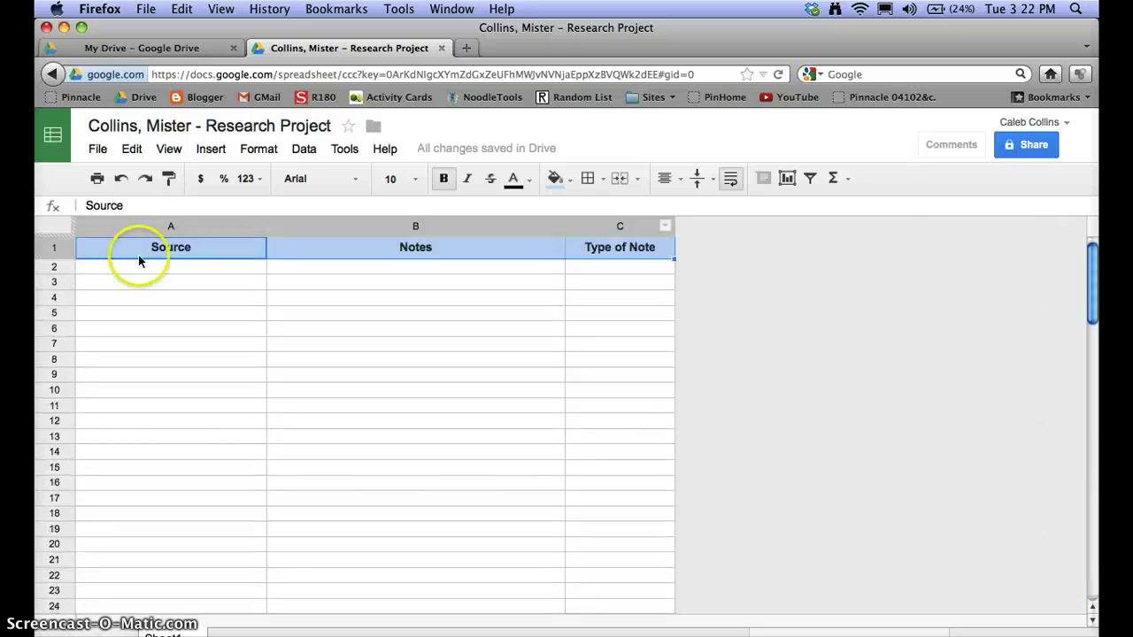
click(50, 252)
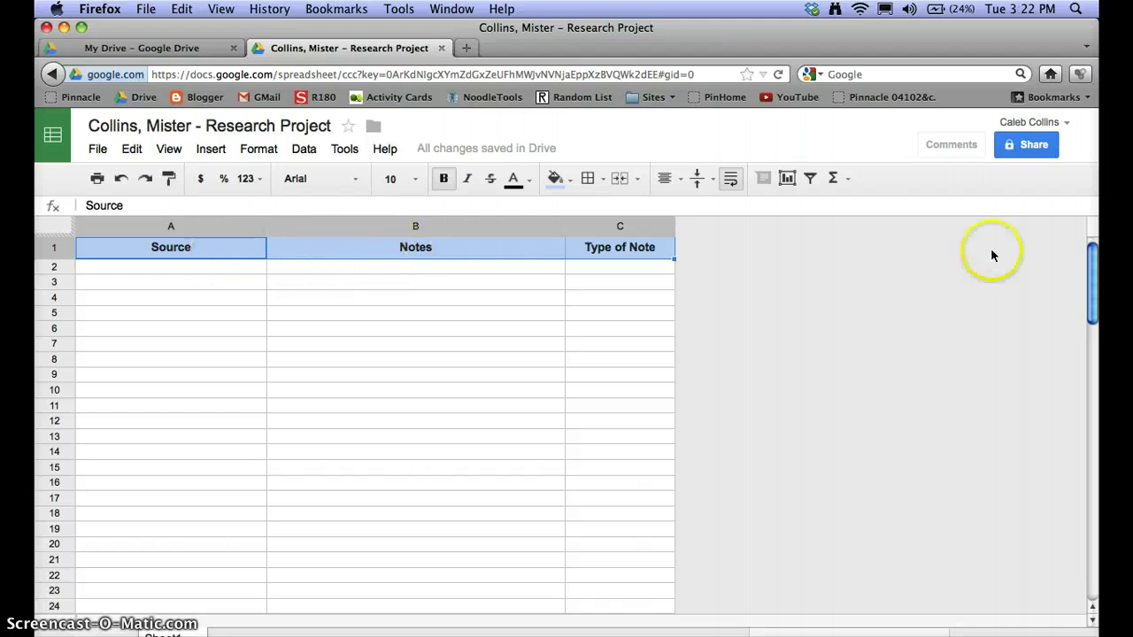
- Lock the Source, Notes and Type of Note header row with View > Freeze rows > Freeze 1 row
drag(1097, 258, 1067, 351)
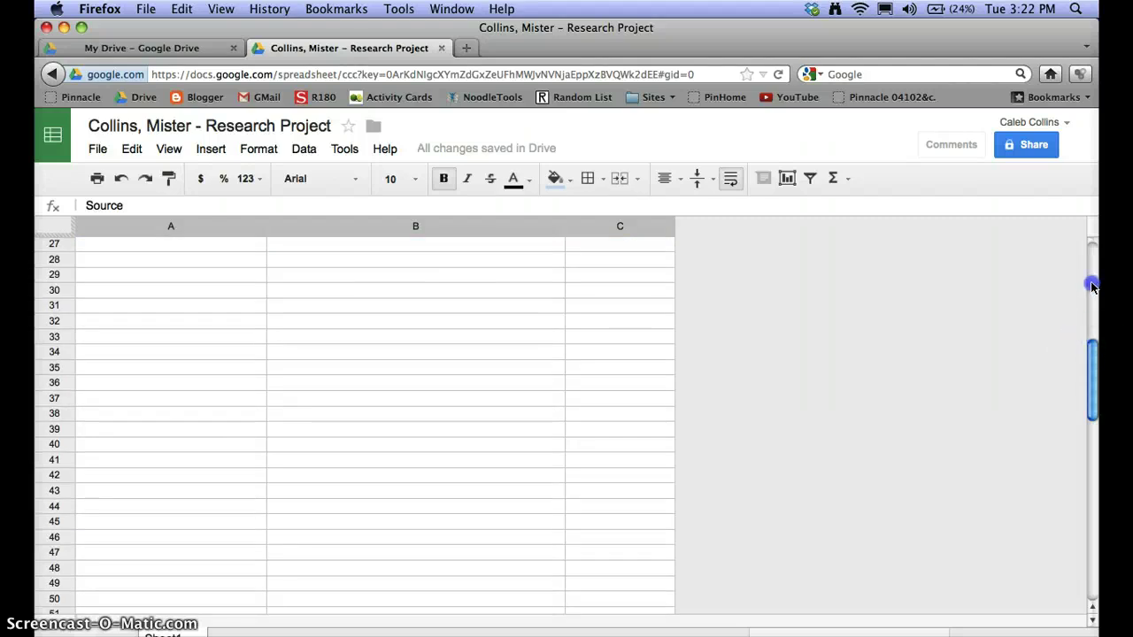
click(1095, 247)
click(44, 249)
click(164, 149)
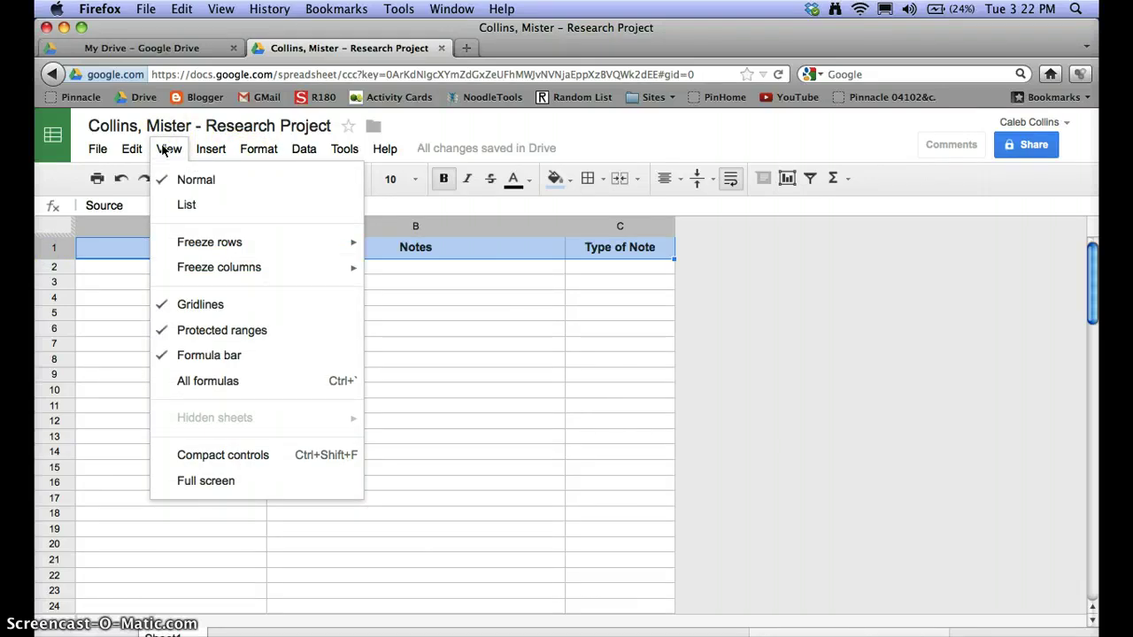
mouse_move(186, 252)
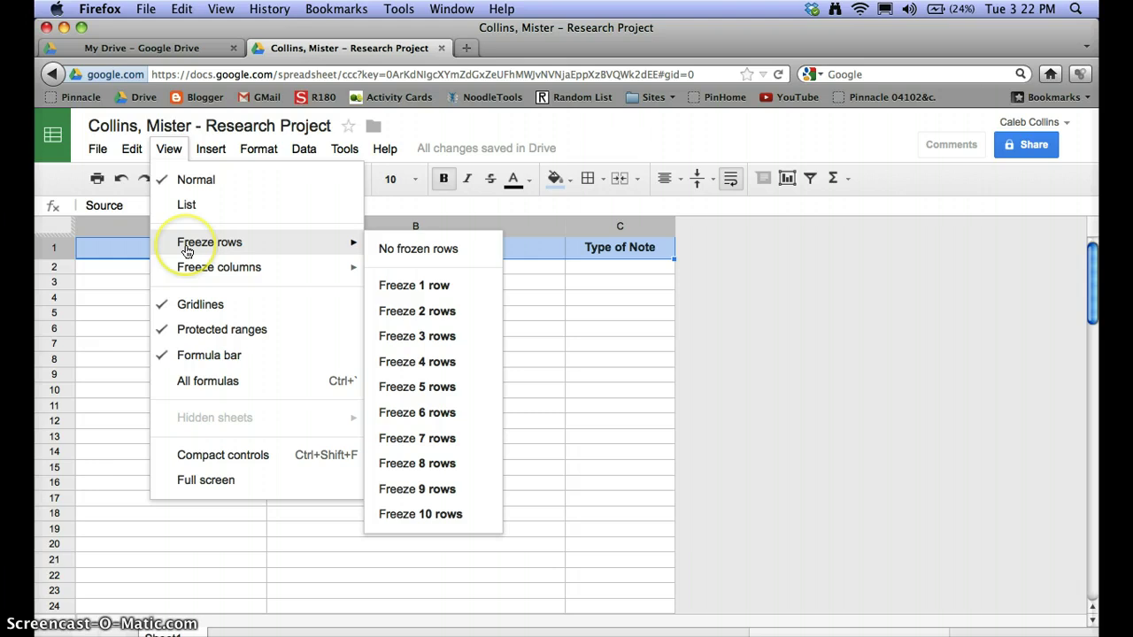
click(403, 285)
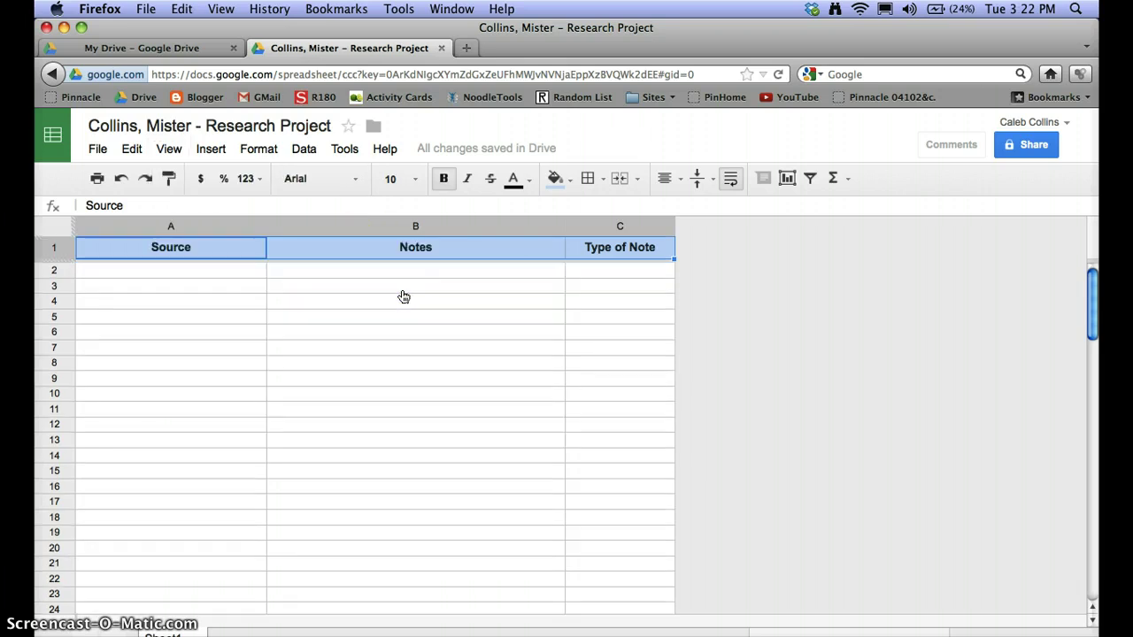
click(263, 283)
drag(1095, 318, 1072, 283)
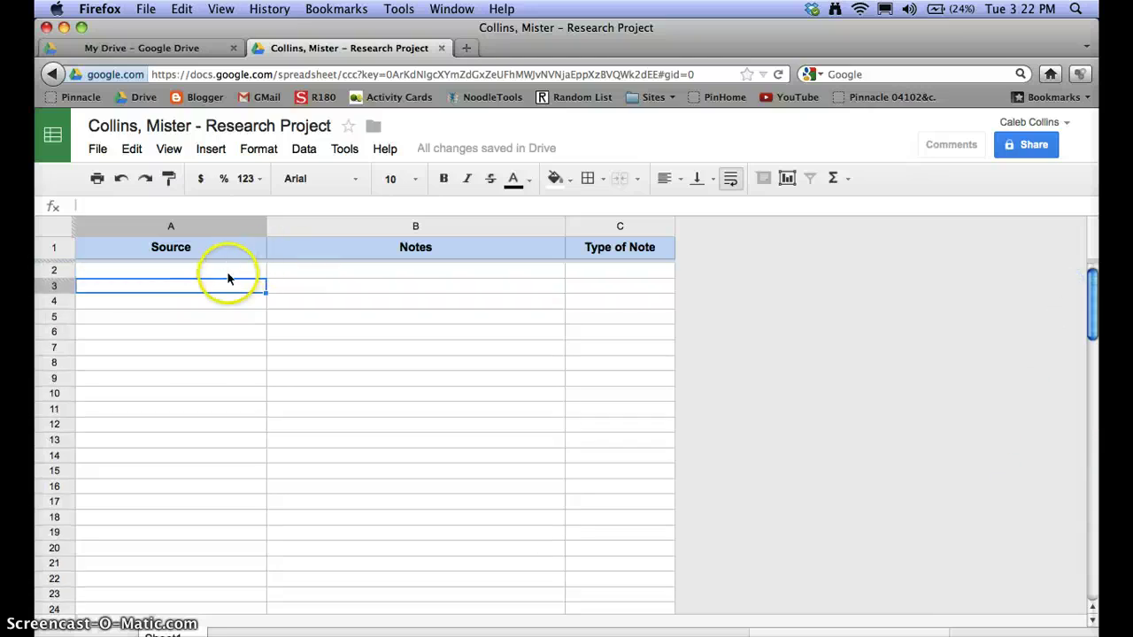
- Enter [Article Title] in A2, [Summary, Paraphrase, Quotation] in B2 and Summary in C2
click(227, 273)
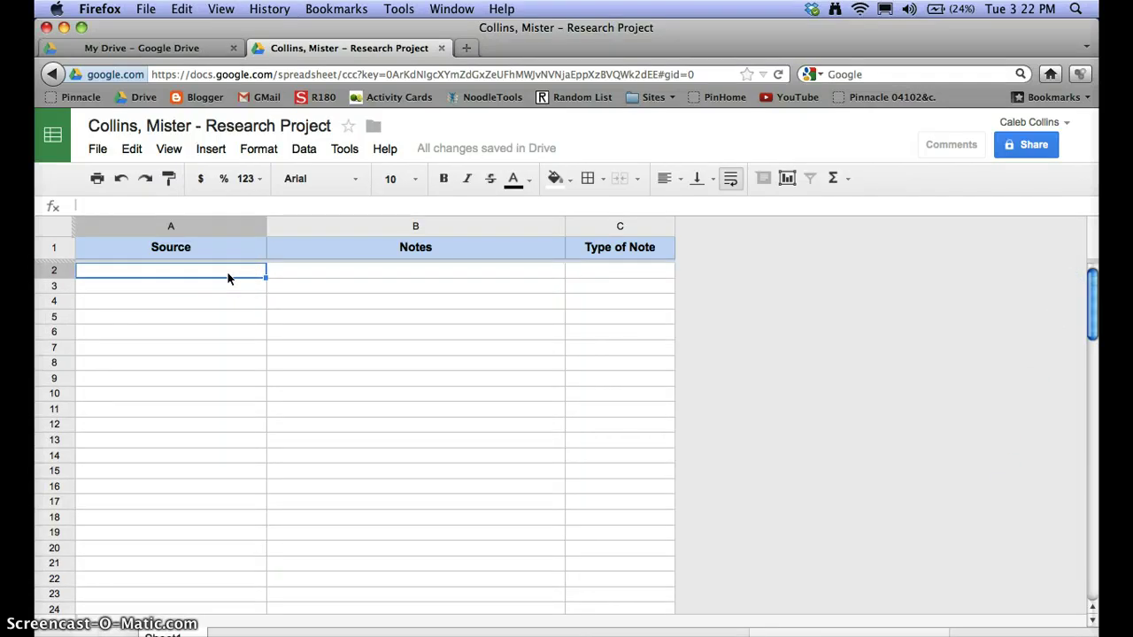
click(228, 278)
text(Article Titl)
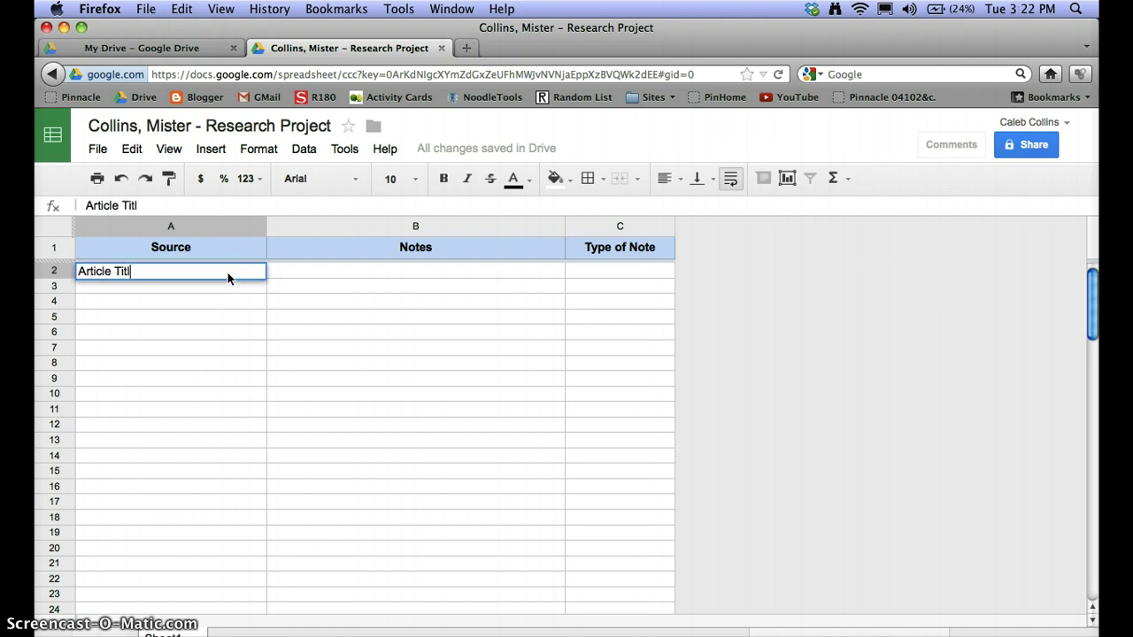
text(e])
click(79, 273)
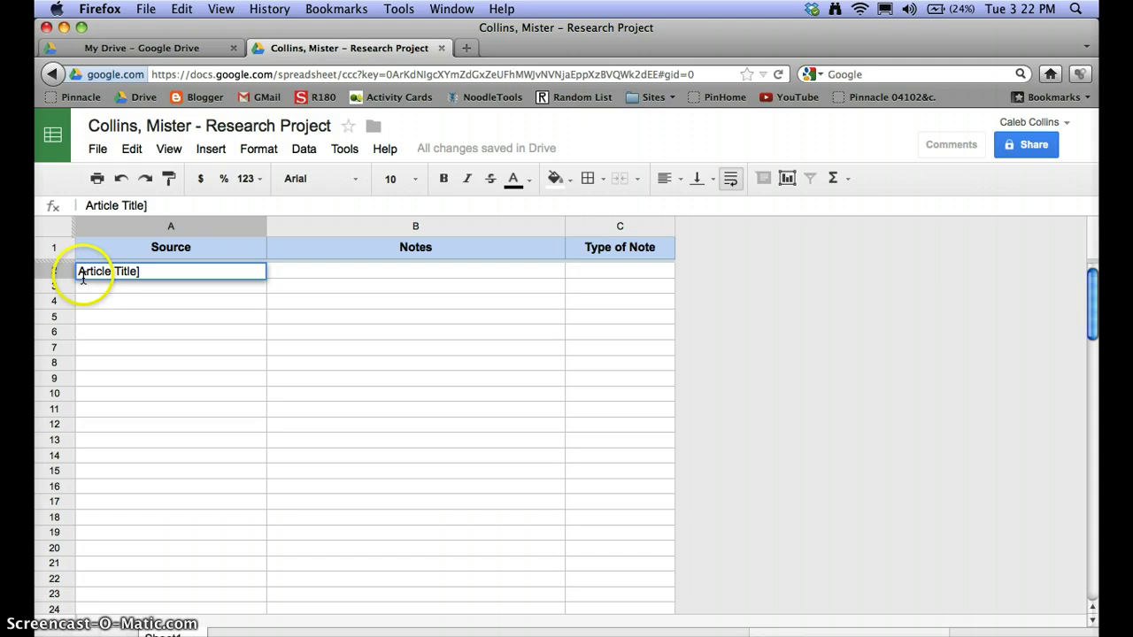
text([)
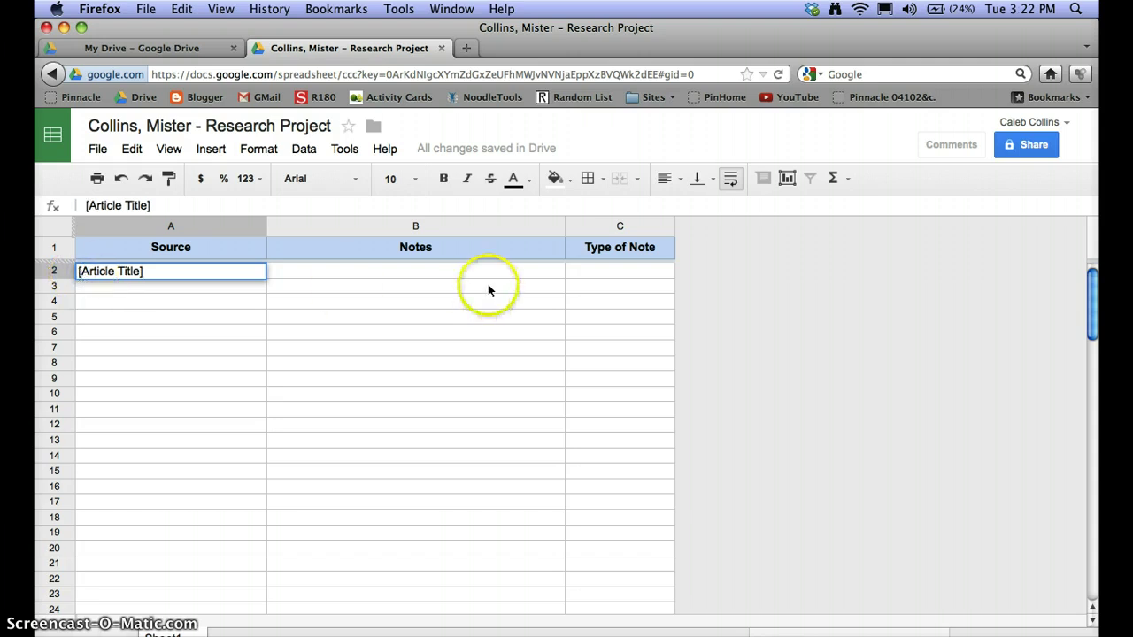
click(459, 270)
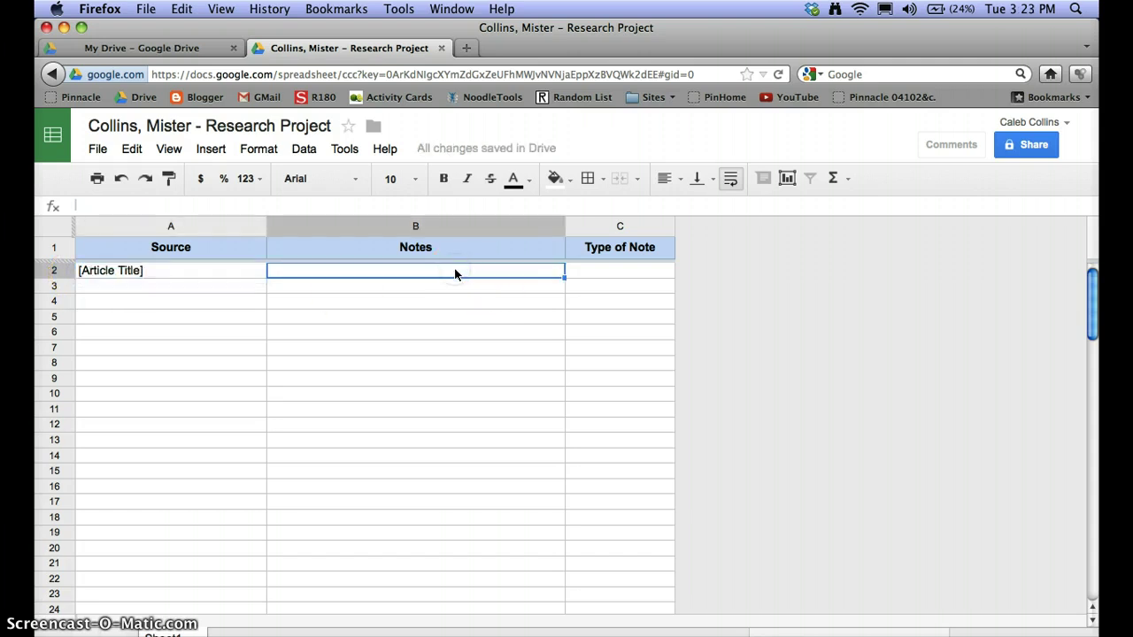
text([Summary, Paraphrase, Quotation)
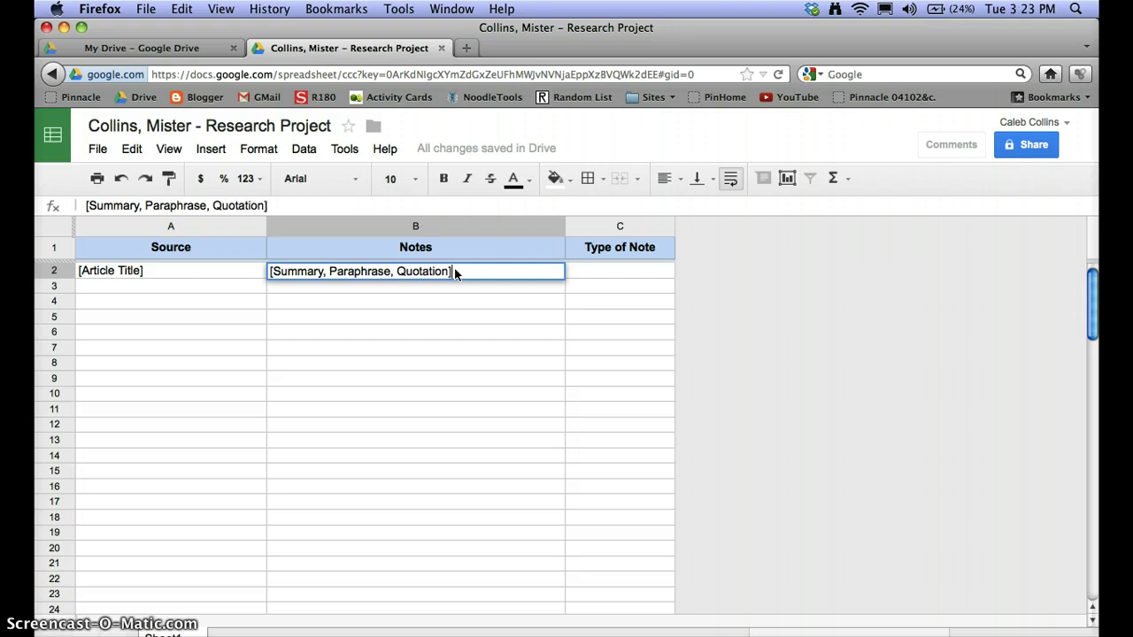
click(597, 275)
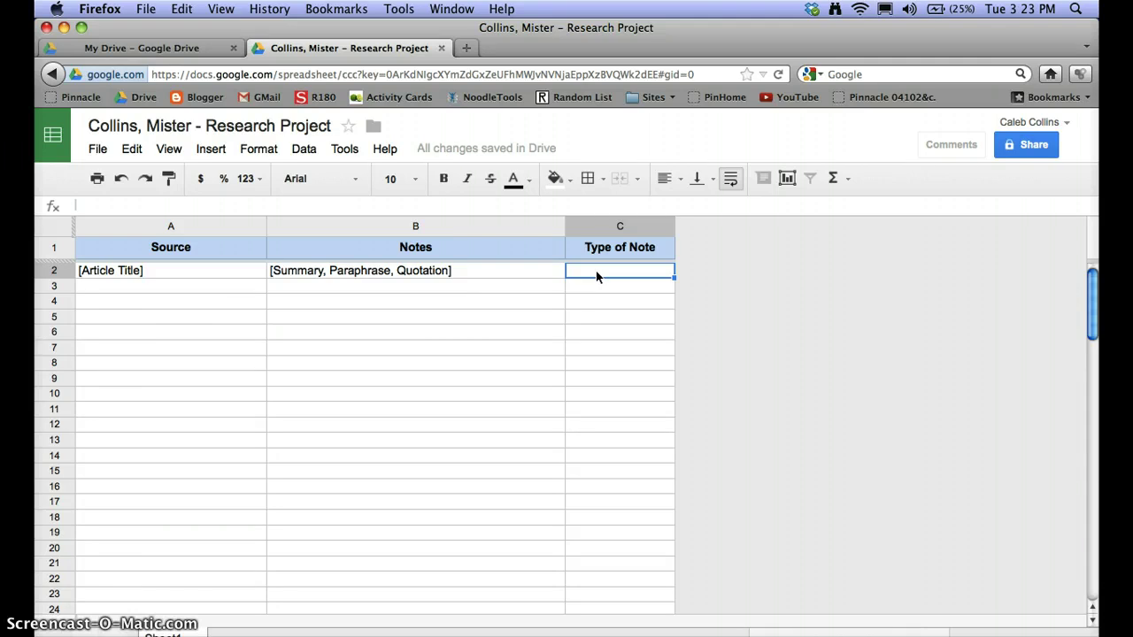
text(Summary)
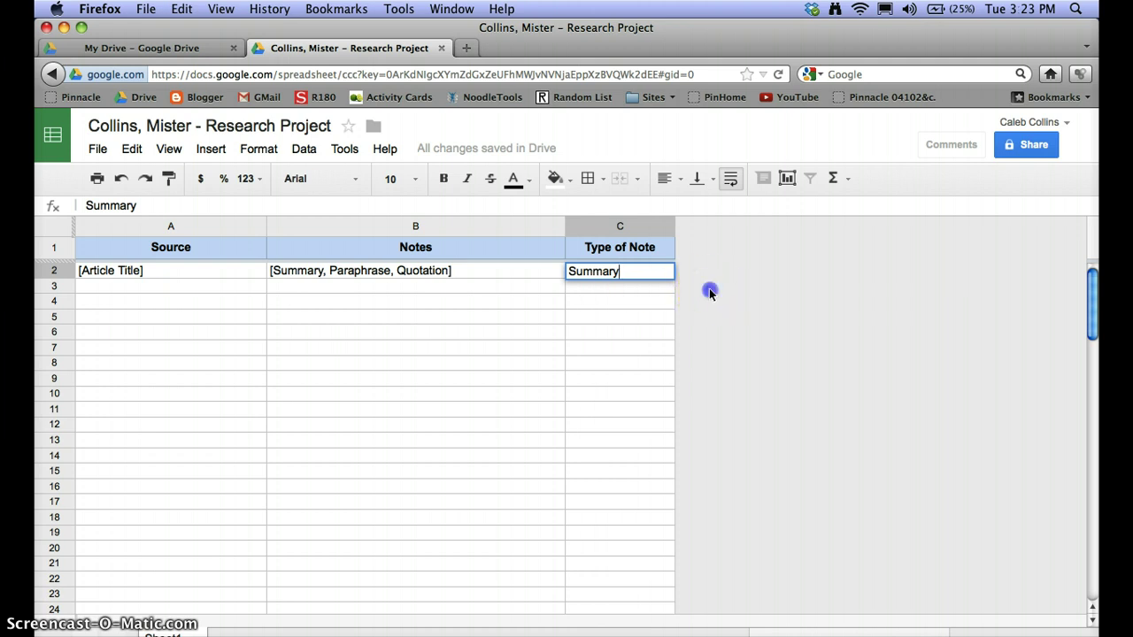
click(663, 302)
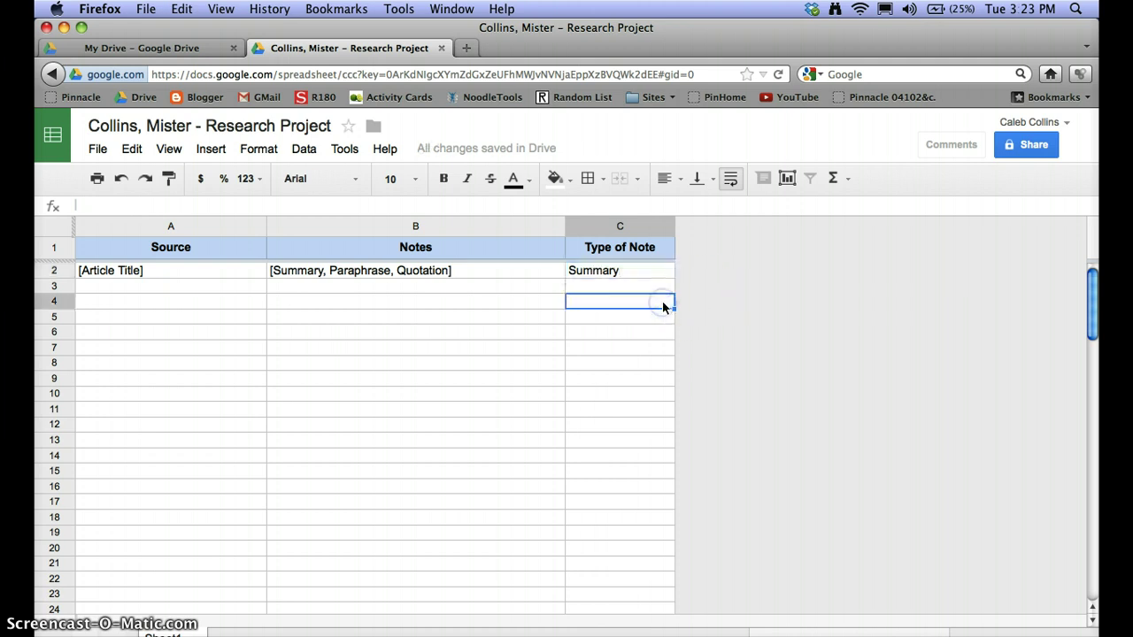
- Insert an empty column right of Type of Note and fill its D1 header cell light blue
right_click(620, 232)
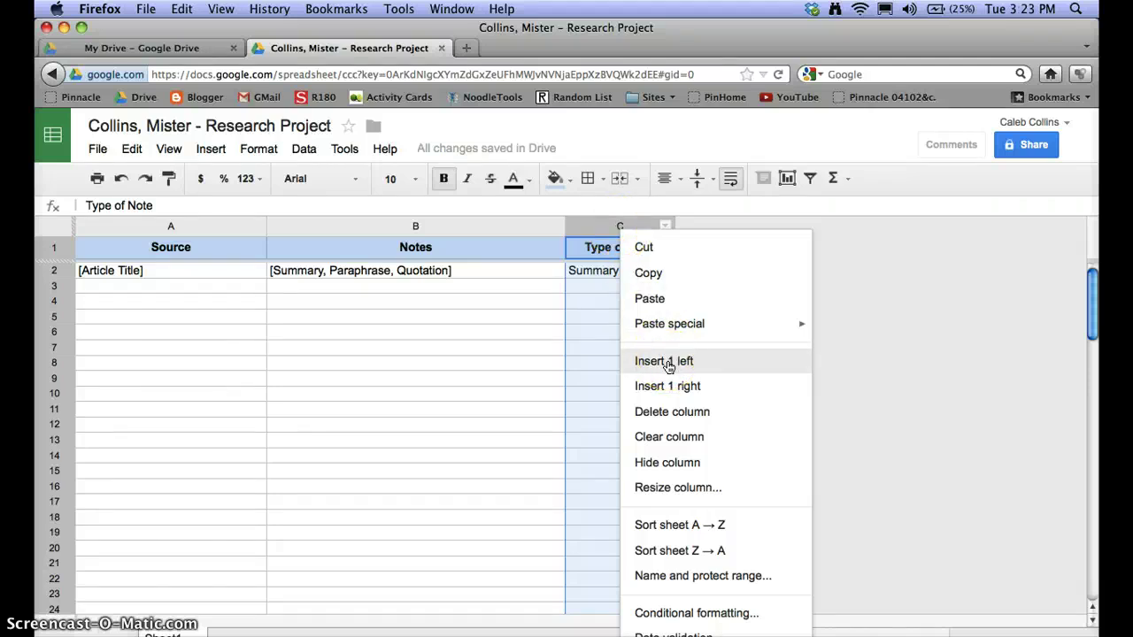
click(670, 387)
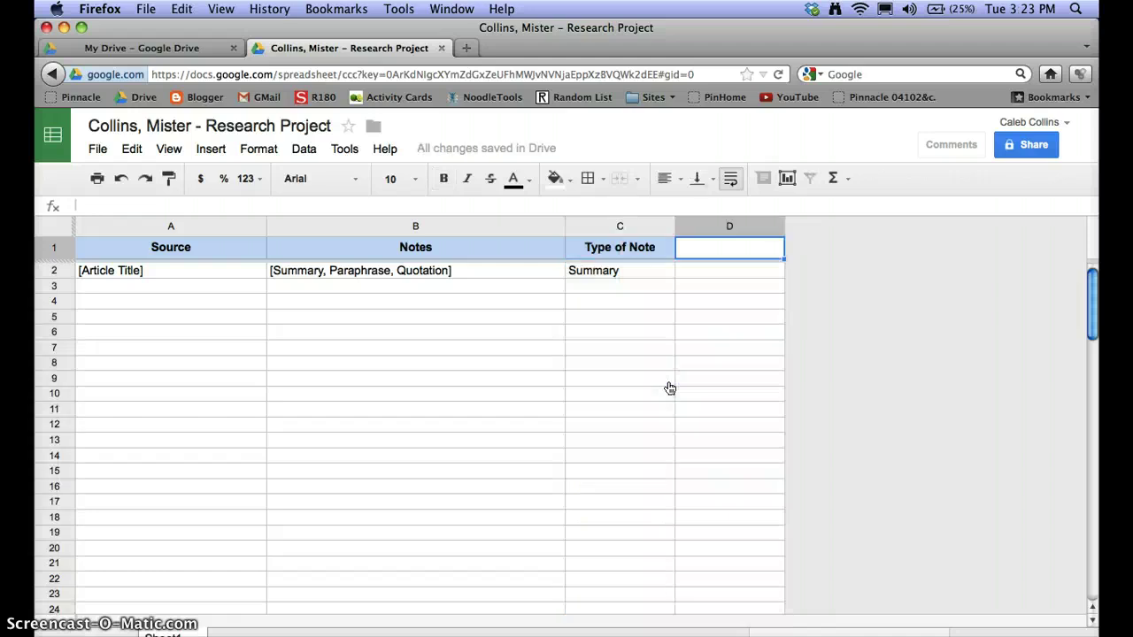
click(720, 267)
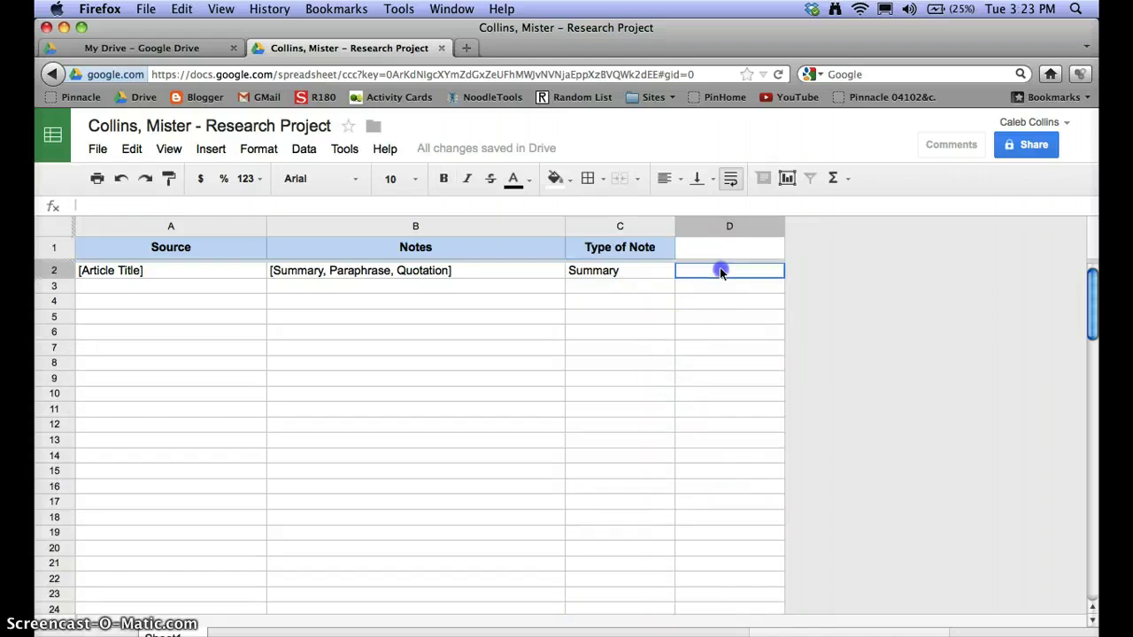
click(715, 247)
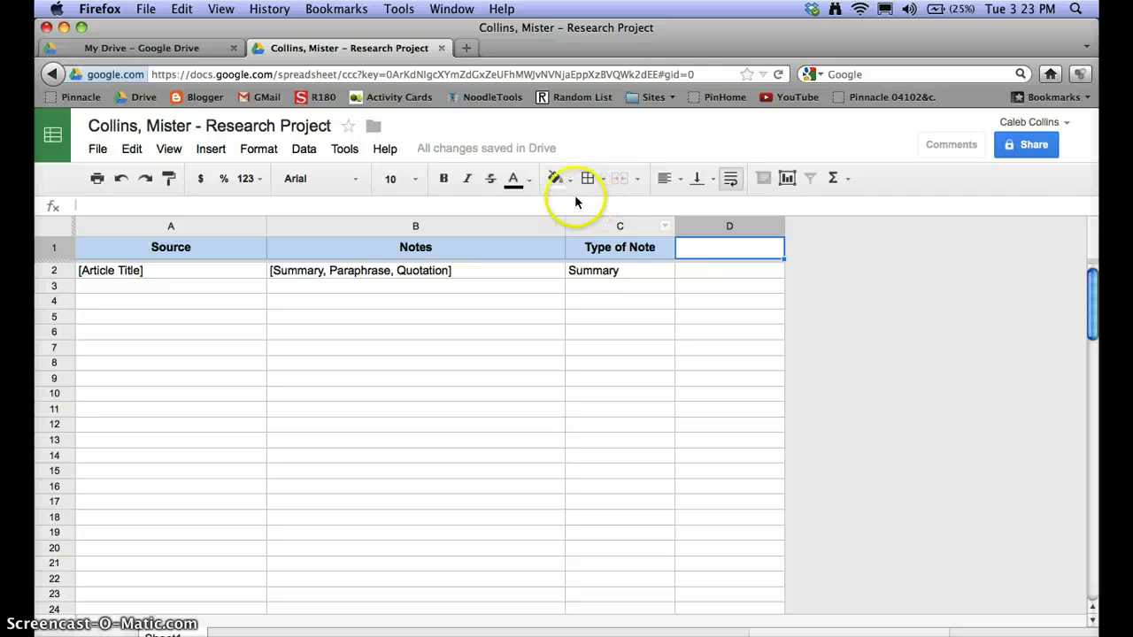
click(569, 181)
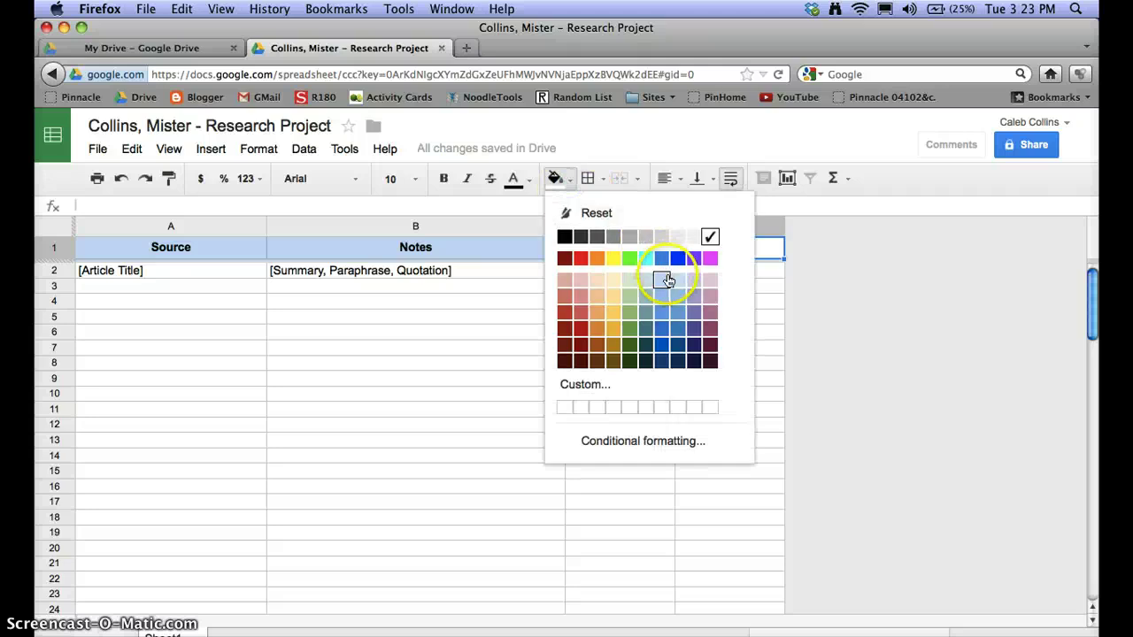
click(661, 280)
click(734, 292)
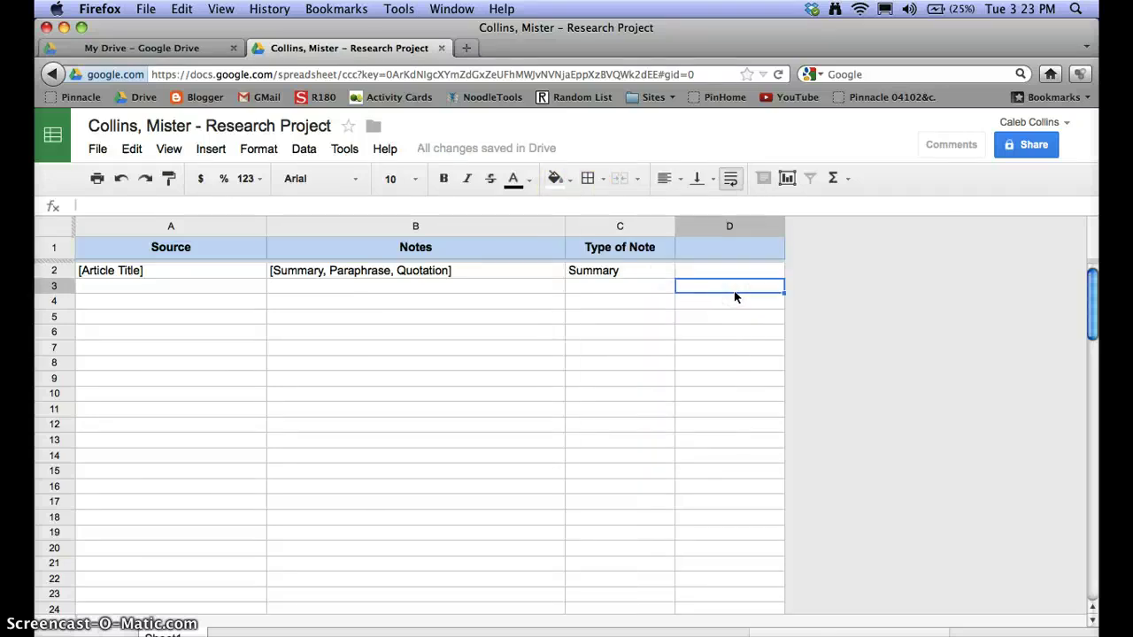